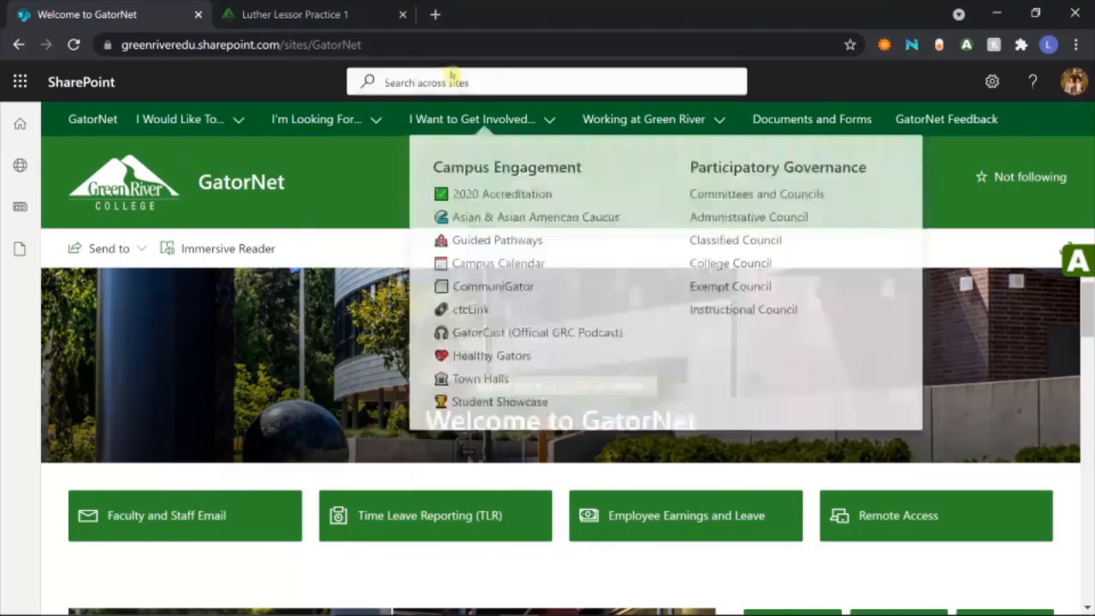
Step: Go to the college intranet at gatornet.greenriver.edu
{"action": "left_click", "coordinate": [408, 50]}
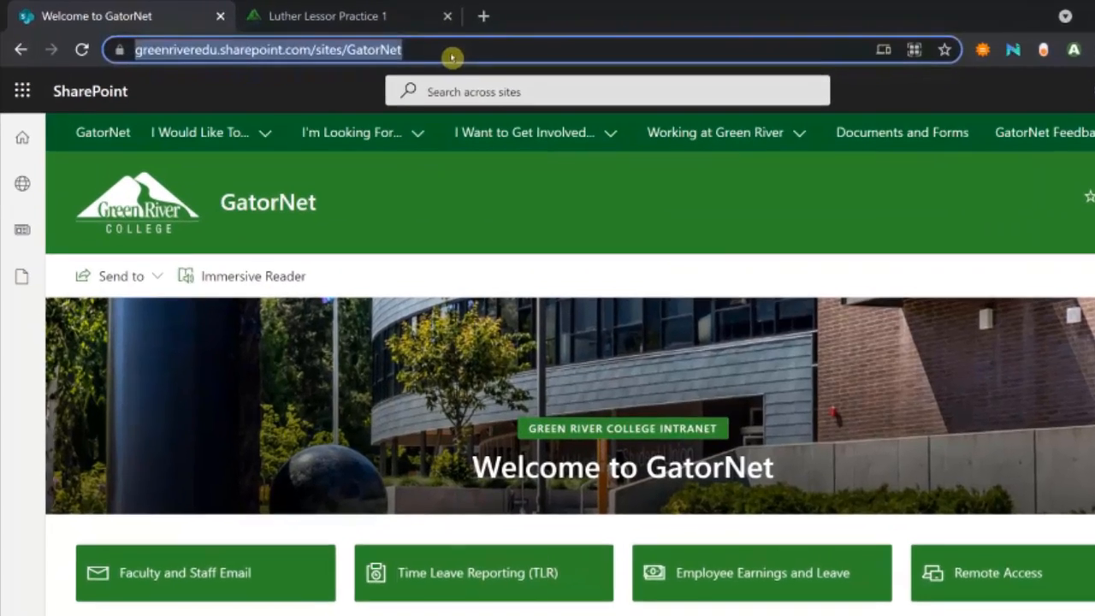
{"action": "type", "text": "gatornet.greenriver.edu"}
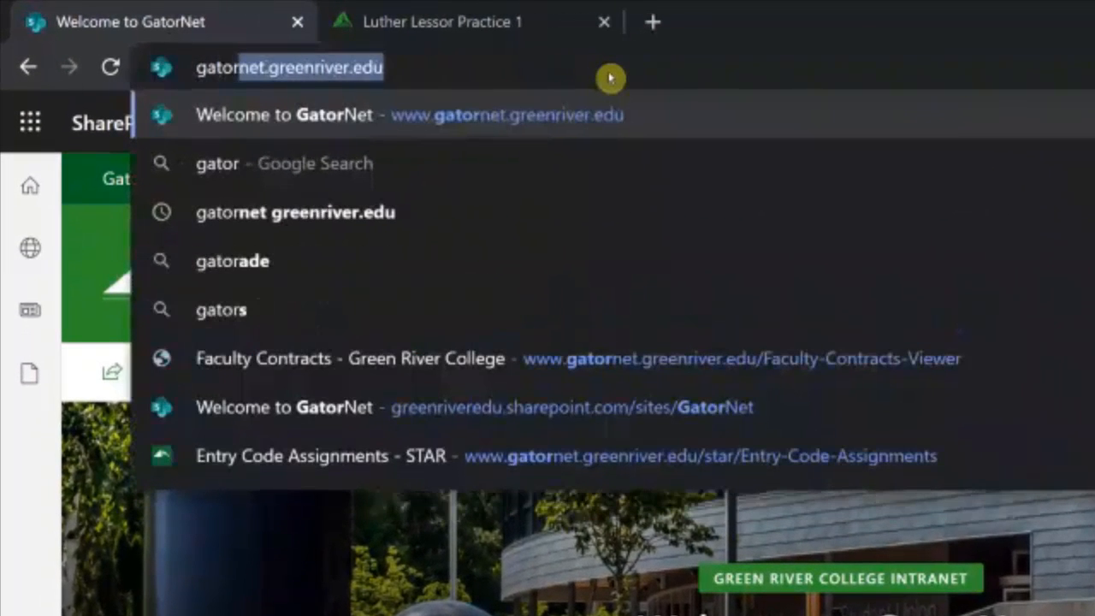
{"action": "key", "text": "Right"}
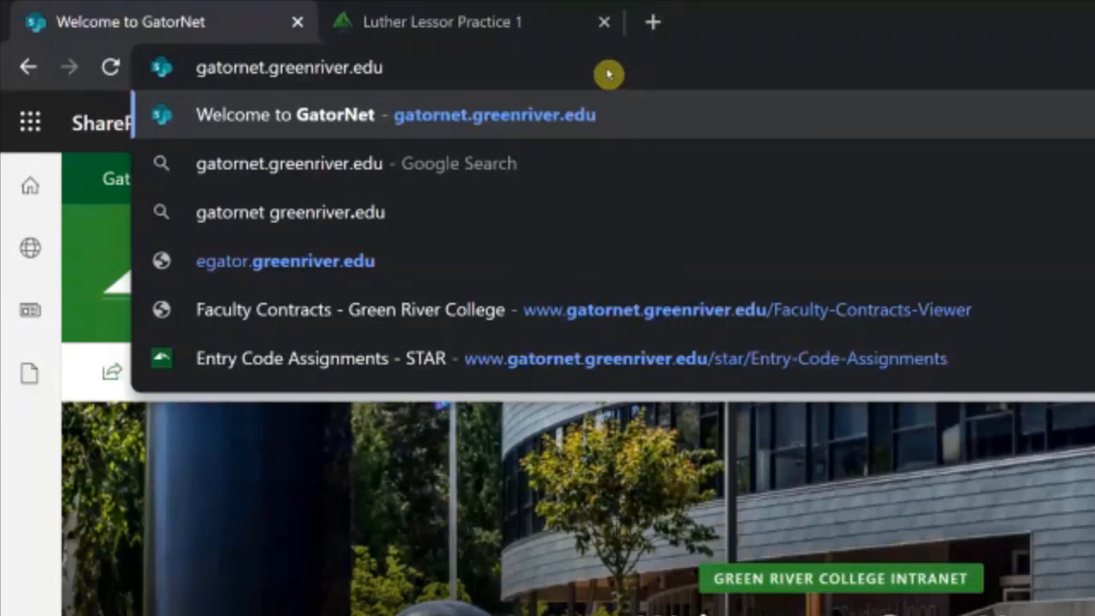
{"action": "key", "text": "Return"}
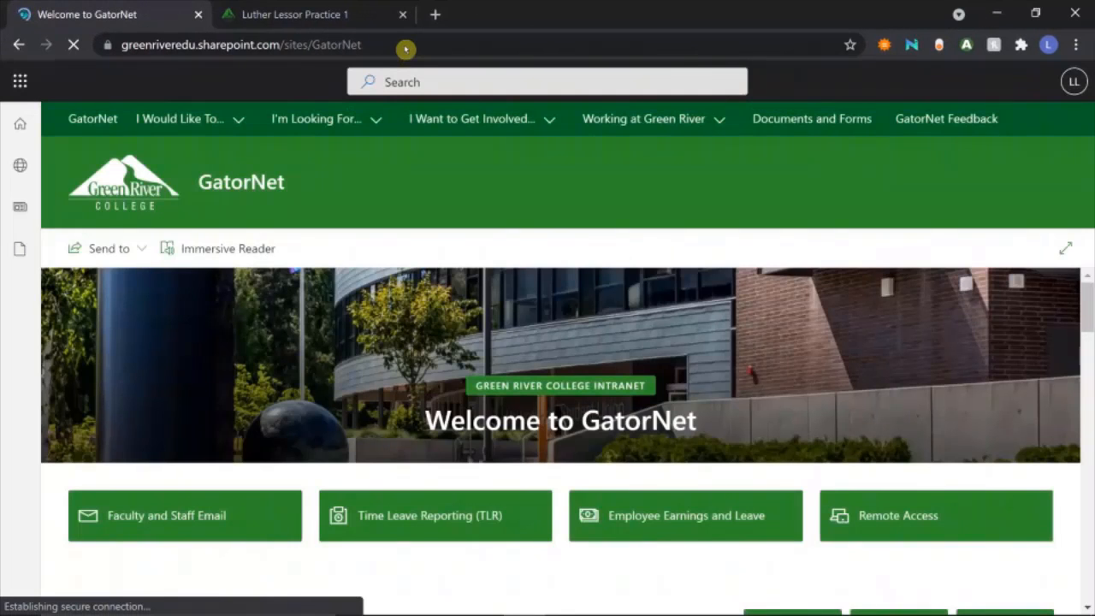
Step: Open the Organization page from the Instructional Design section of the eLearning site
{"action": "left_click", "coordinate": [327, 120]}
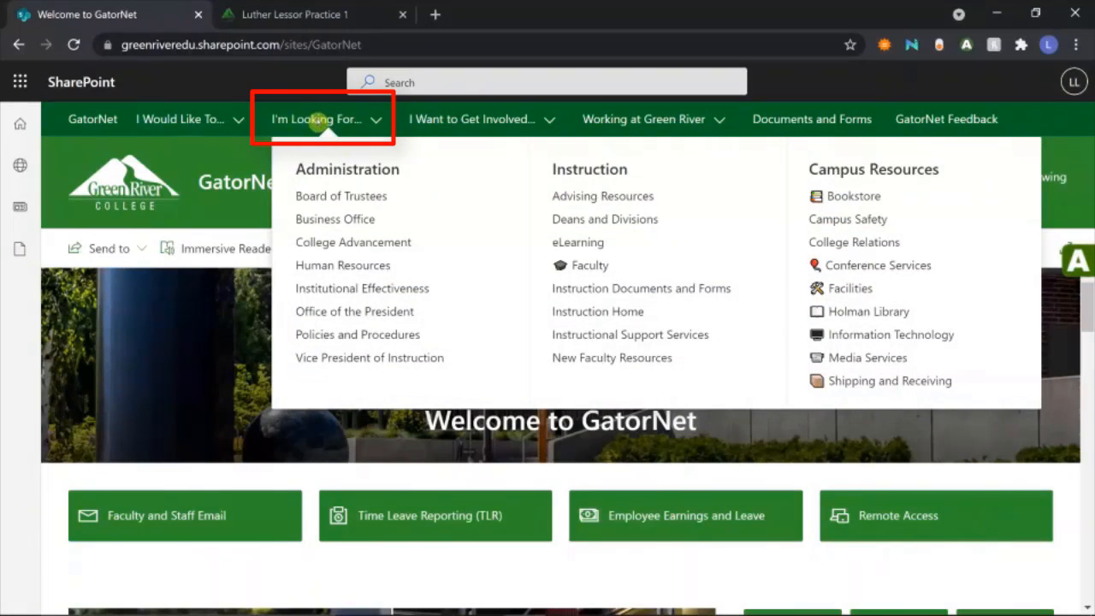
{"action": "left_click", "coordinate": [578, 244]}
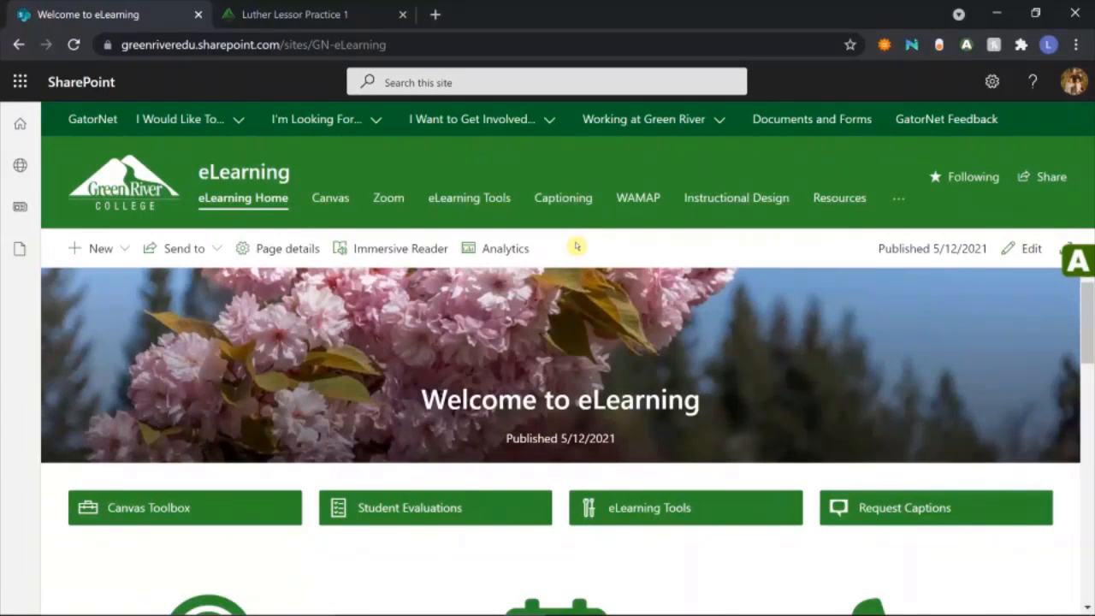
{"action": "left_click", "coordinate": [741, 198]}
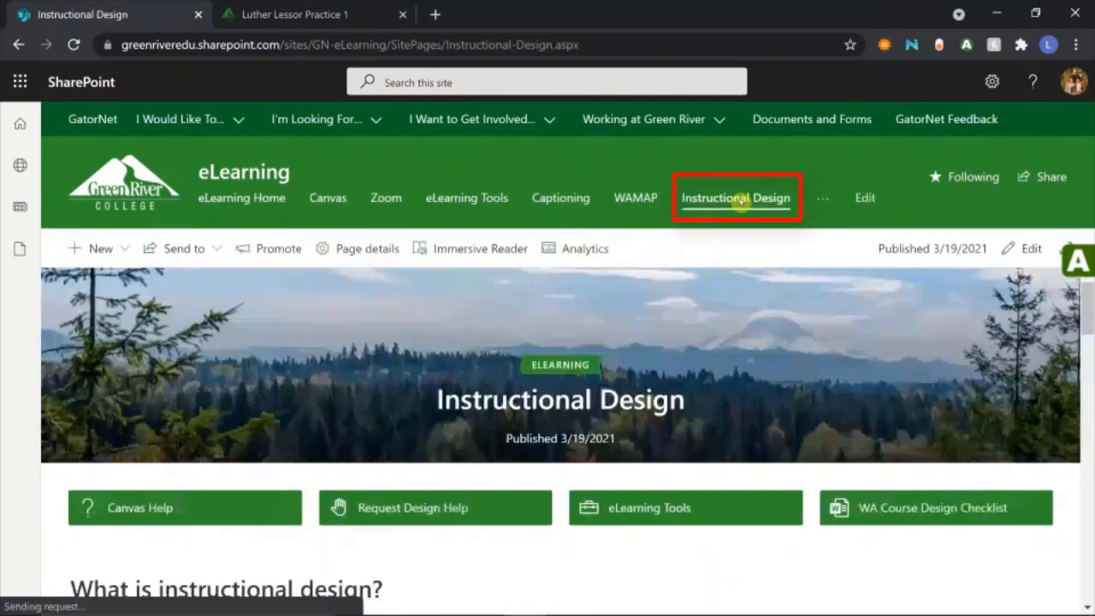
{"action": "scroll", "coordinate": [539, 343], "scroll_direction": "down", "scroll_amount": 2}
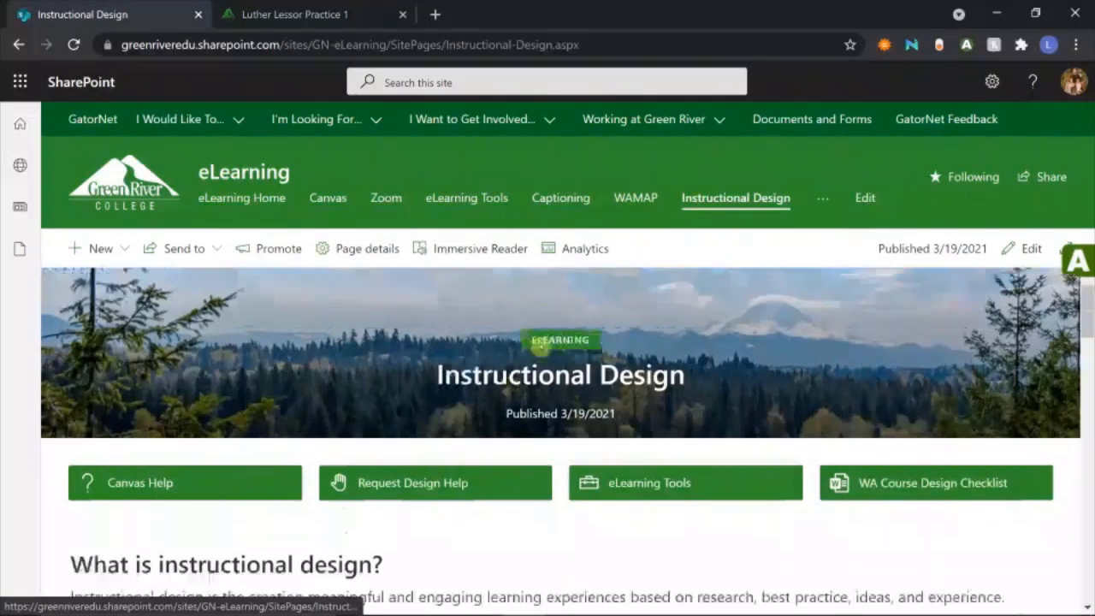
{"action": "scroll", "coordinate": [540, 342], "scroll_direction": "down", "scroll_amount": 5}
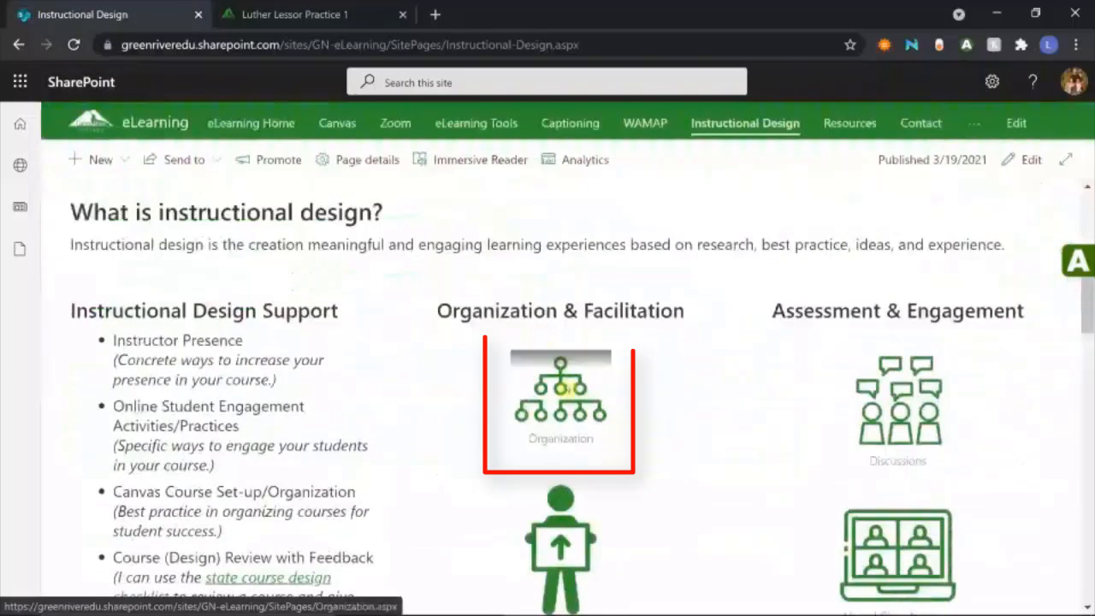
{"action": "left_click", "coordinate": [563, 389]}
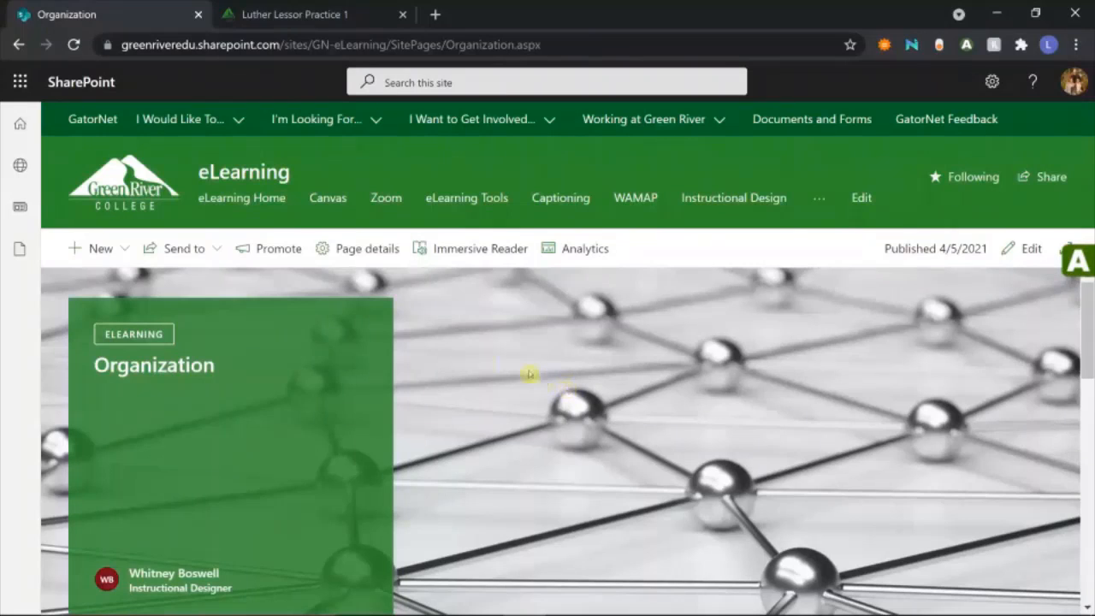
Step: Open the Course Design Master Template - Weekly Modules resource in Commons and bring up its import and download options
{"action": "scroll", "coordinate": [436, 359], "scroll_direction": "down", "scroll_amount": 3}
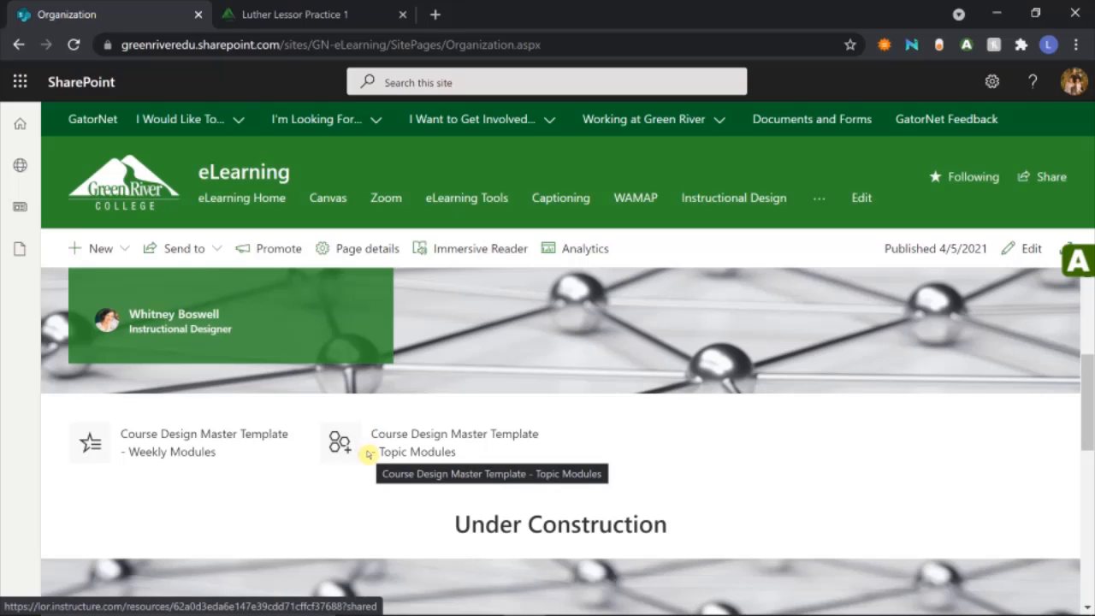
{"action": "left_click", "coordinate": [224, 451]}
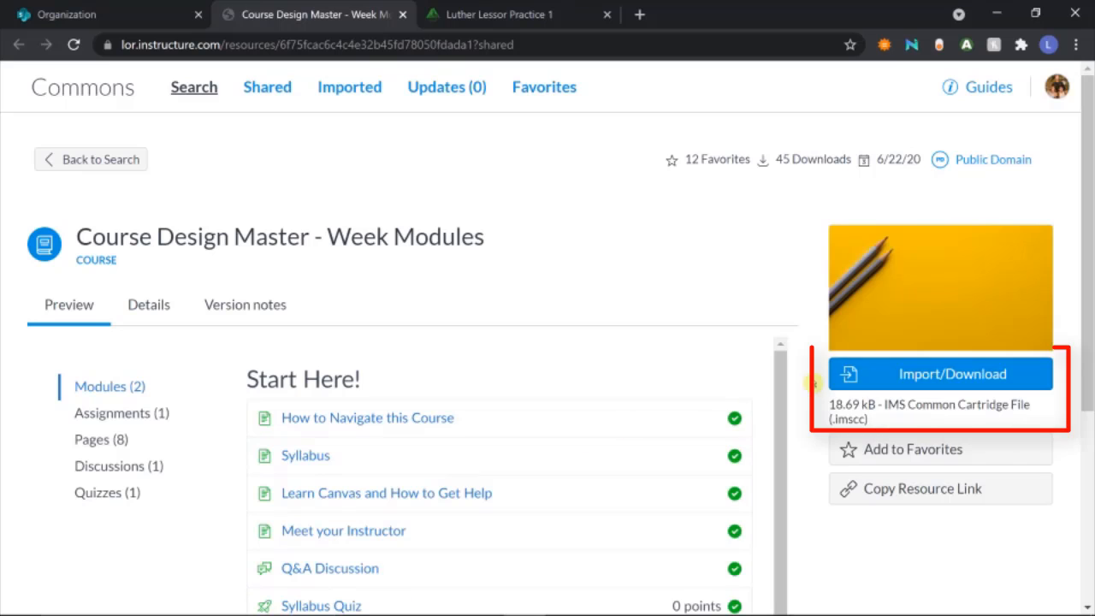
{"action": "left_click", "coordinate": [928, 377]}
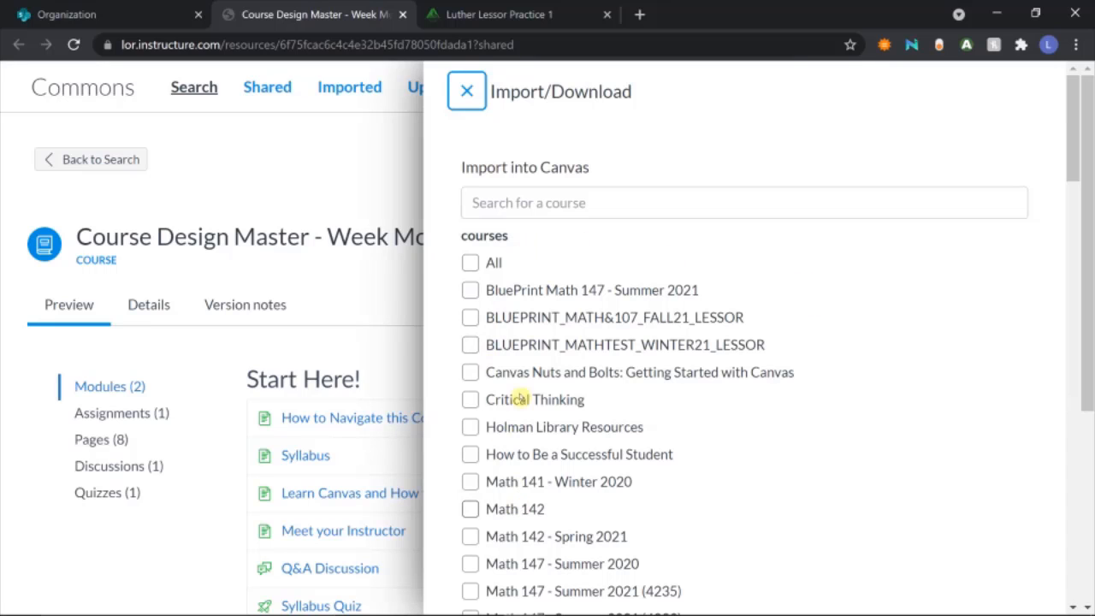
Step: Download the template package to the Downloads folder, replacing the existing file 4461e2e120c8464e8daa824664faf9c9.zip
{"action": "scroll", "coordinate": [520, 428], "scroll_direction": "down", "scroll_amount": 10}
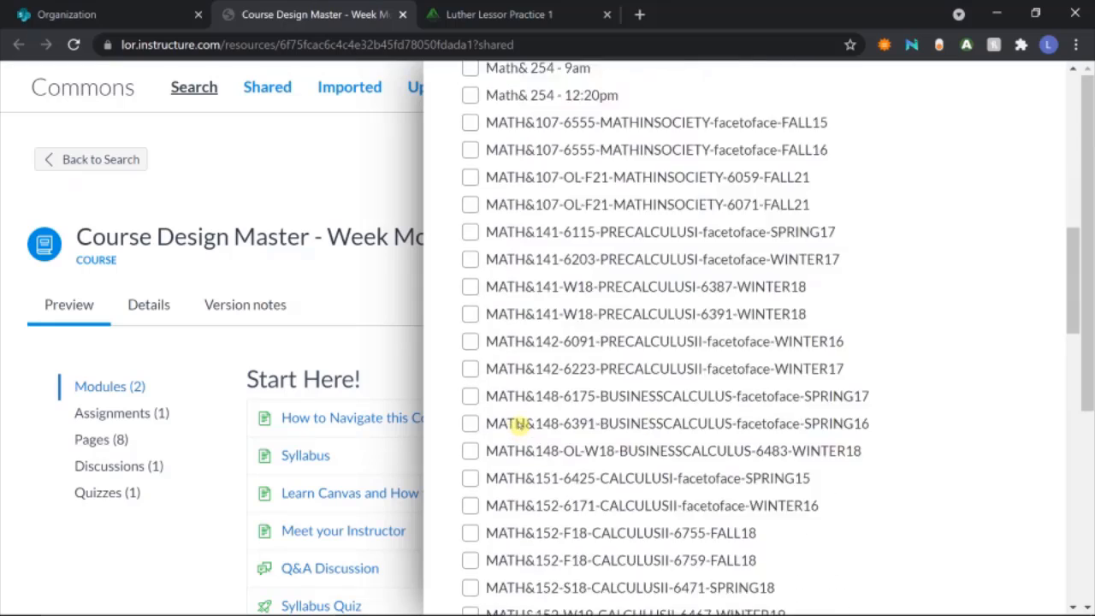
{"action": "scroll", "coordinate": [521, 424], "scroll_direction": "down", "scroll_amount": 10}
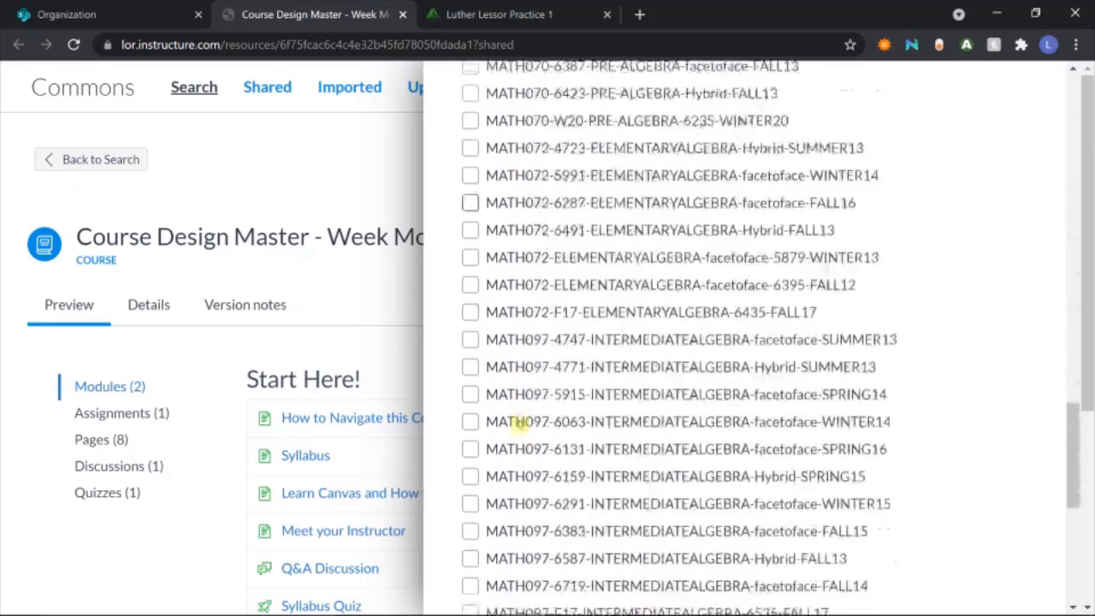
{"action": "scroll", "coordinate": [520, 424], "scroll_direction": "down", "scroll_amount": 8}
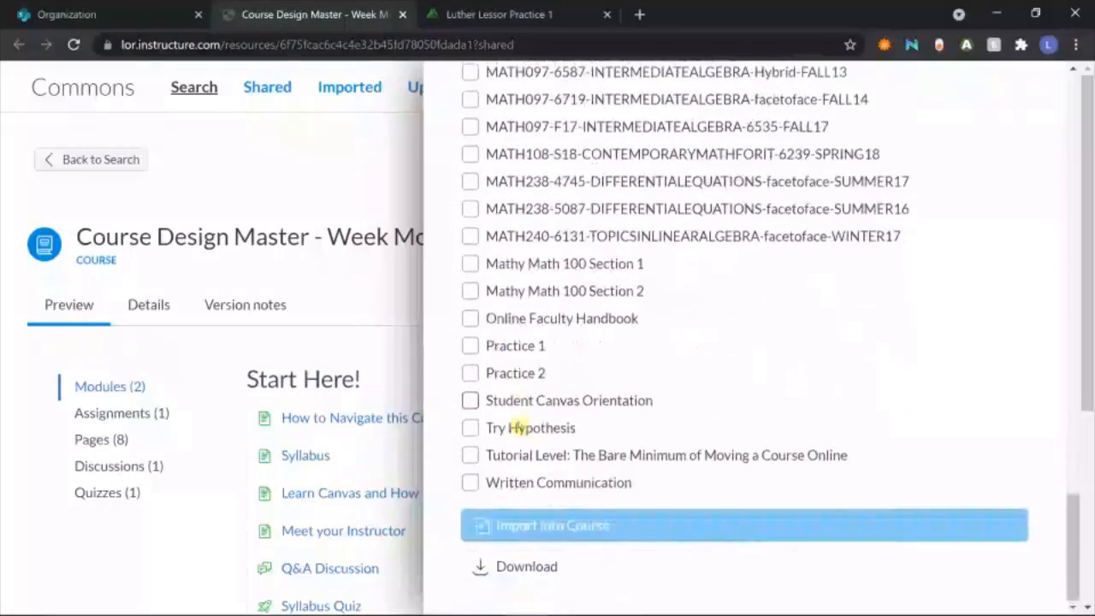
{"action": "left_click", "coordinate": [521, 568]}
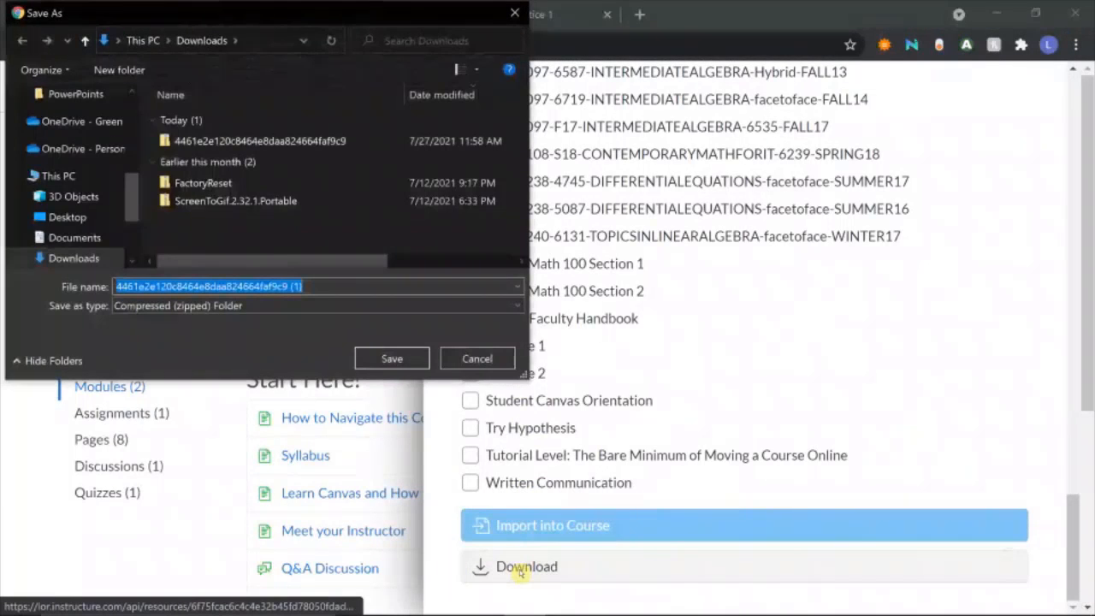
{"action": "left_click", "coordinate": [312, 141]}
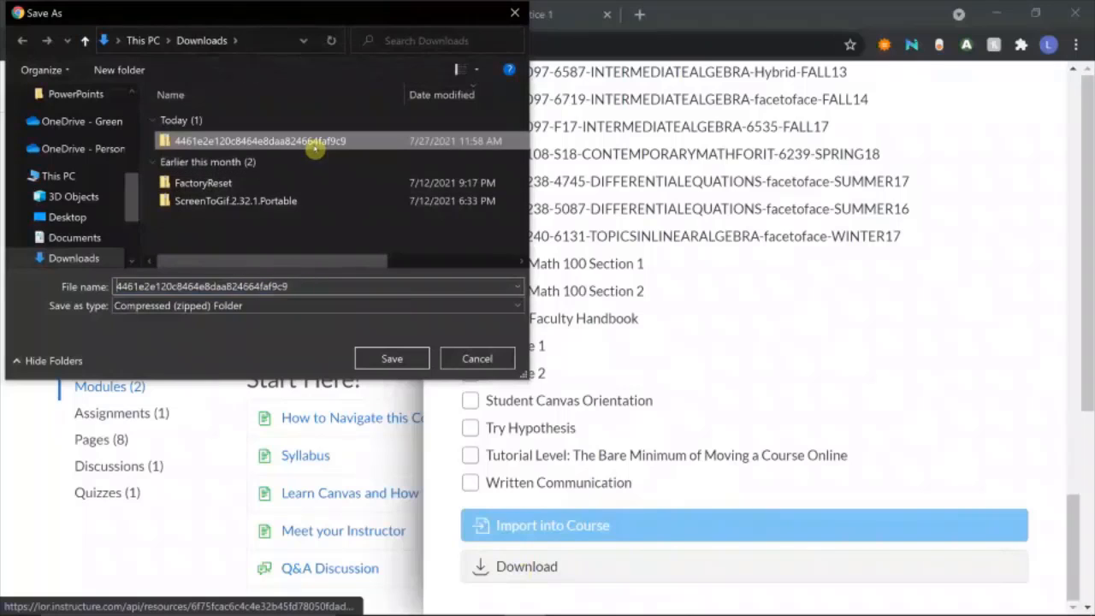
{"action": "left_click", "coordinate": [392, 359]}
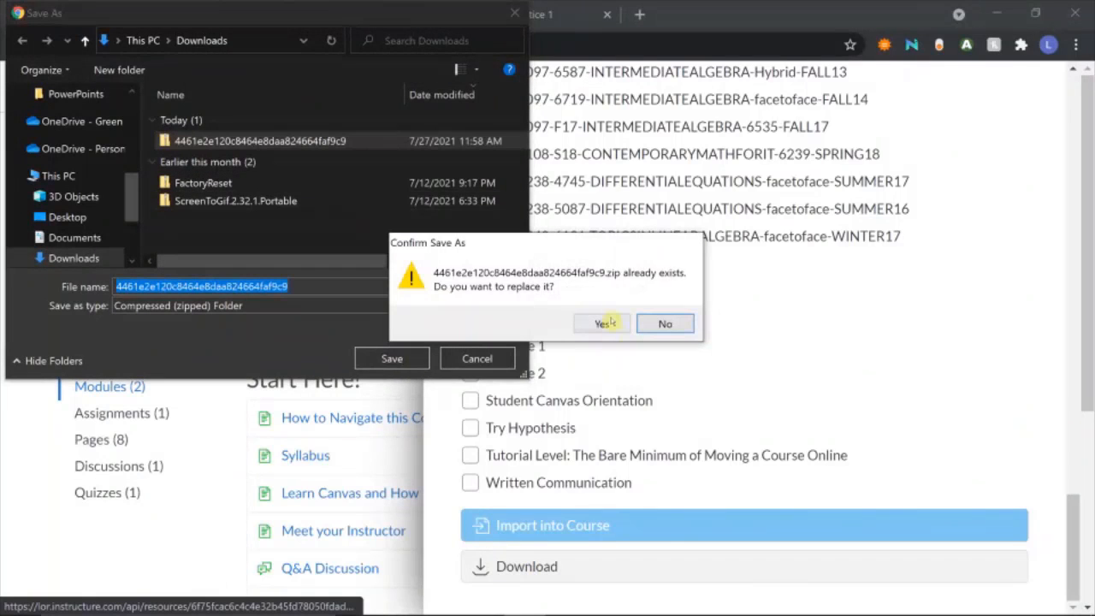
{"action": "left_click", "coordinate": [605, 324]}
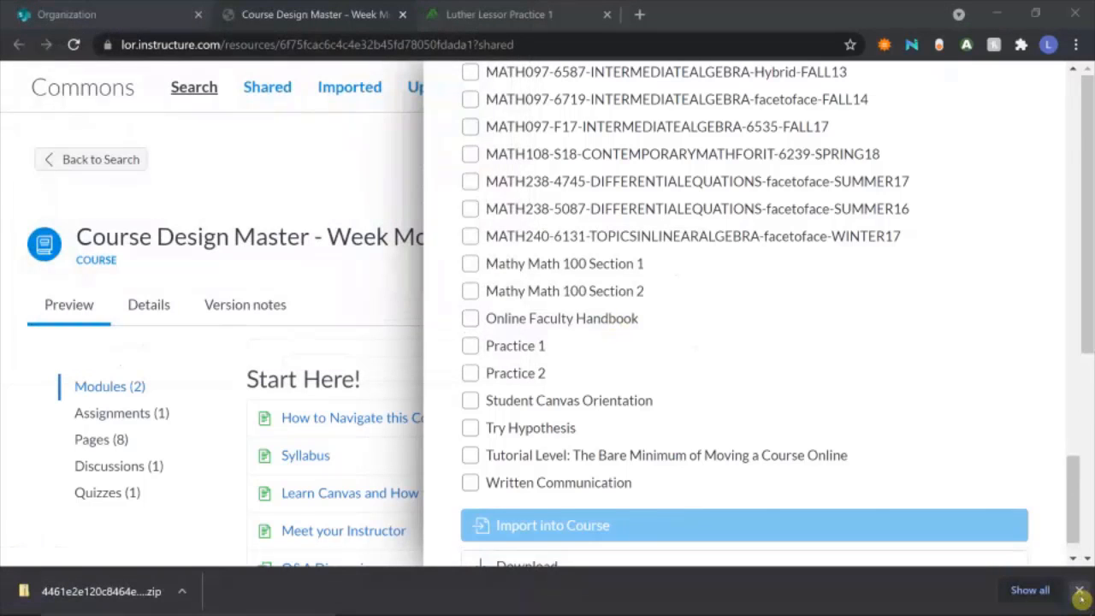
{"action": "left_click", "coordinate": [1080, 591]}
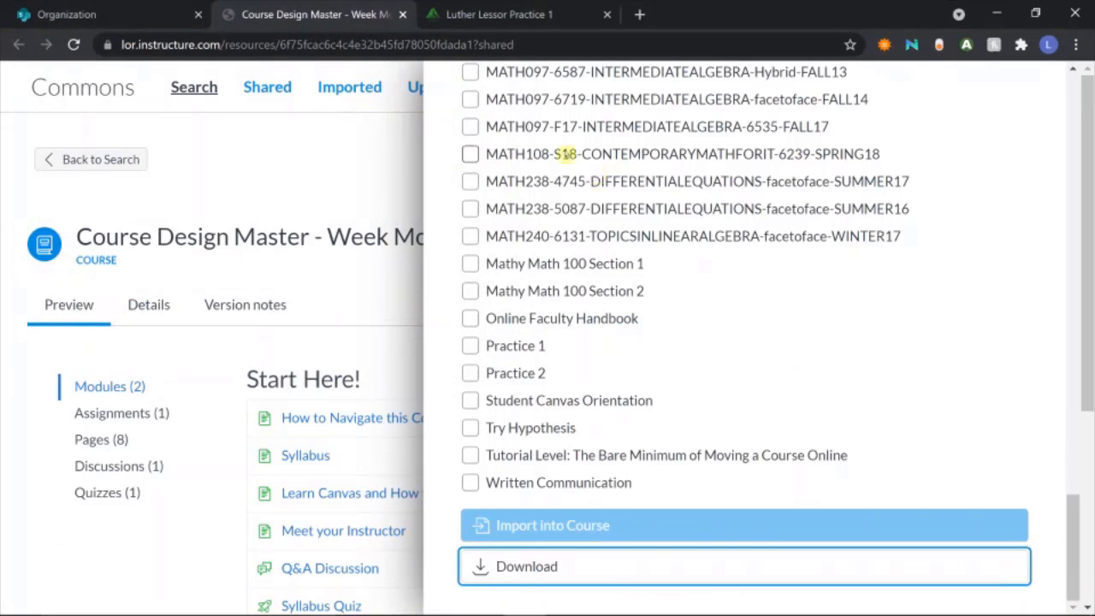
Step: Switch to the Practice 1 course in Canvas and open Import Course Content from the course settings
{"action": "left_click", "coordinate": [519, 16]}
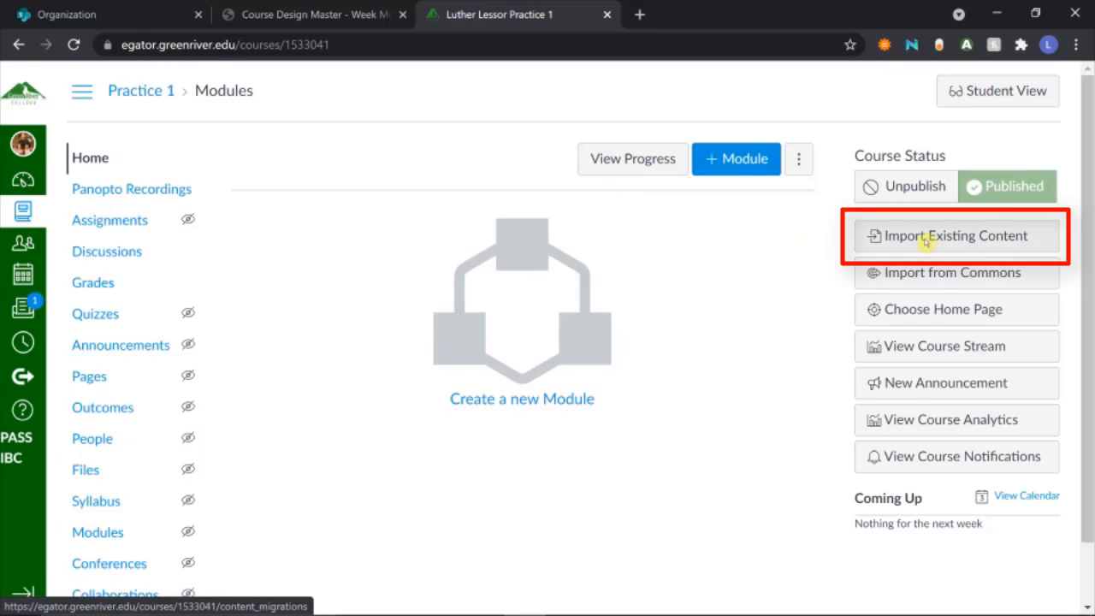
{"action": "scroll", "coordinate": [159, 323], "scroll_direction": "down", "scroll_amount": 1}
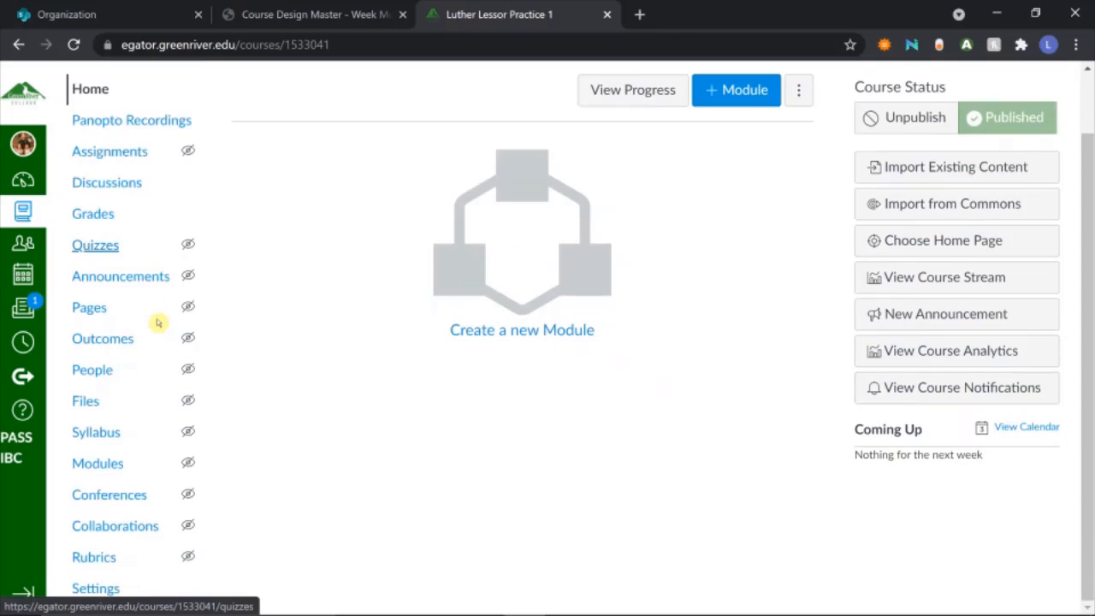
{"action": "left_click", "coordinate": [101, 589]}
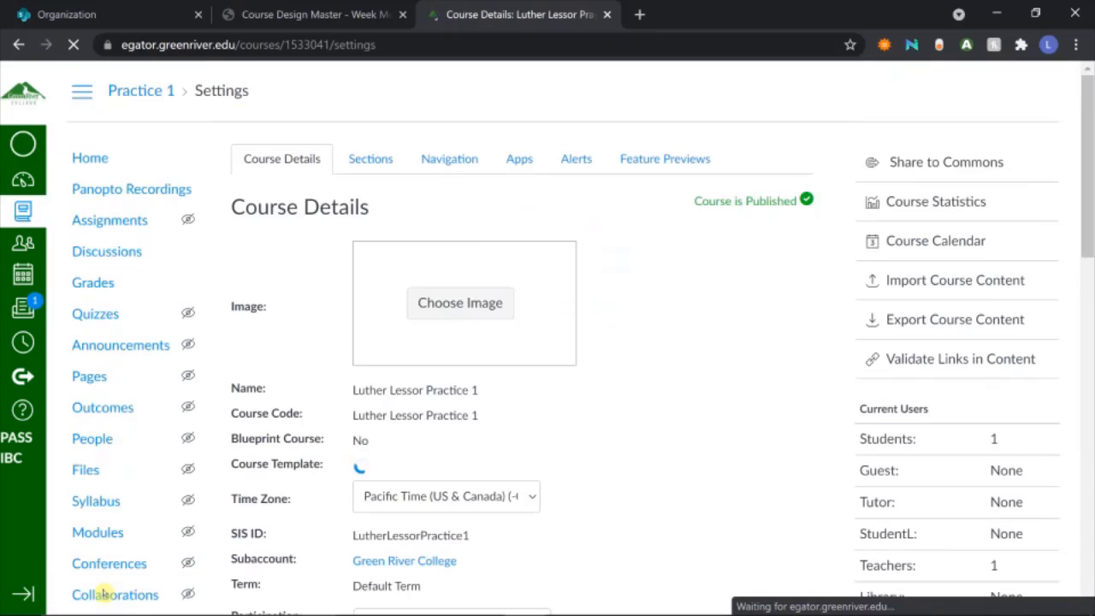
{"action": "left_click", "coordinate": [916, 285]}
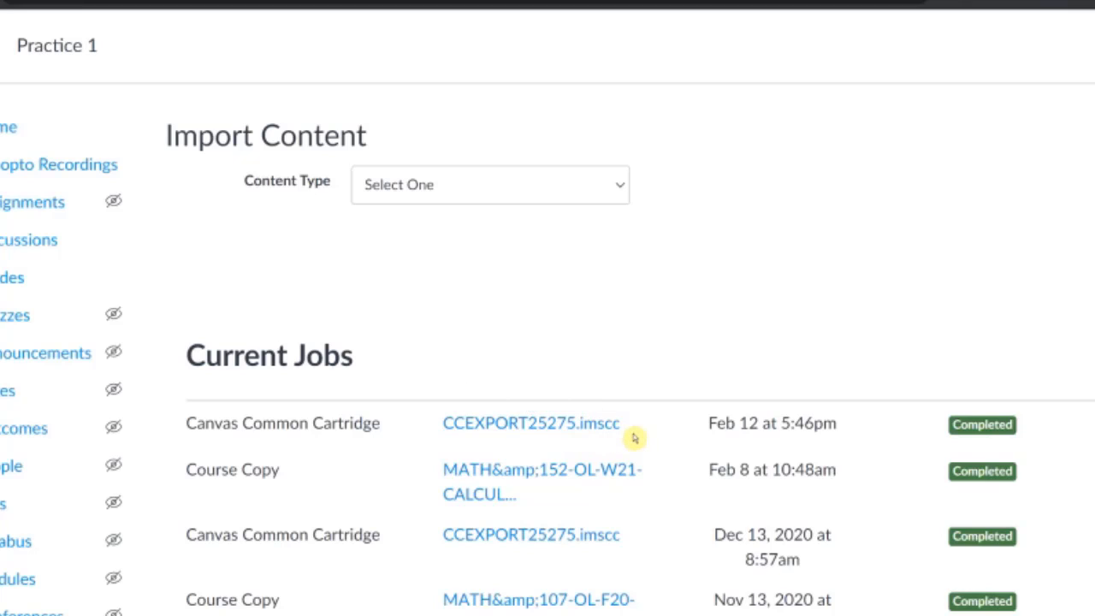
Step: Import all content from the downloaded 4461e2e120c8464e8daa824664faf9c9.zip as a Canvas Course Export Package
{"action": "left_click", "coordinate": [476, 192]}
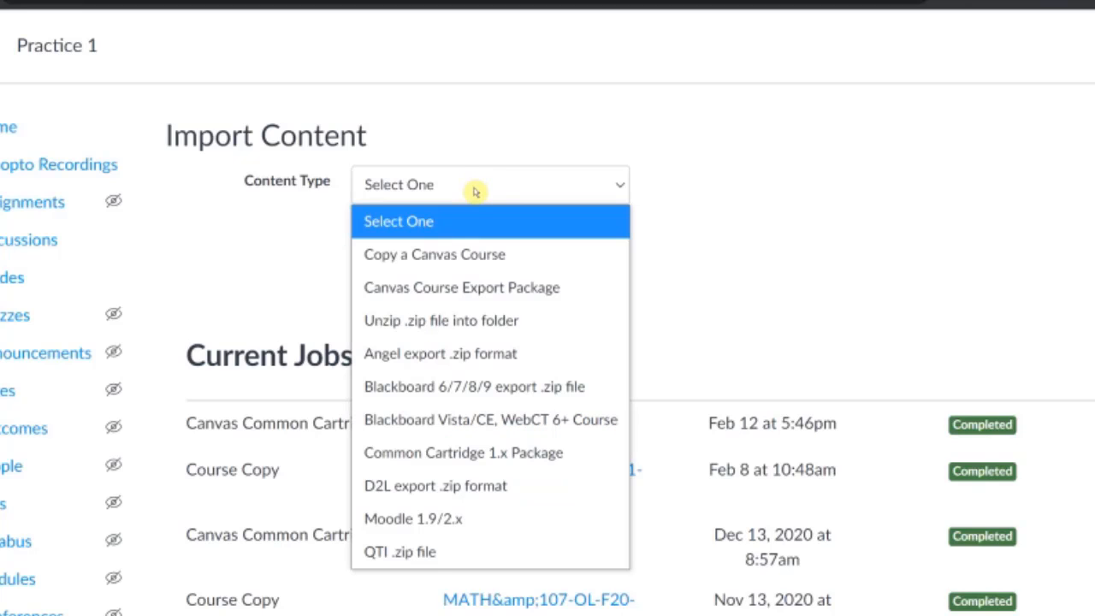
{"action": "left_click", "coordinate": [480, 289]}
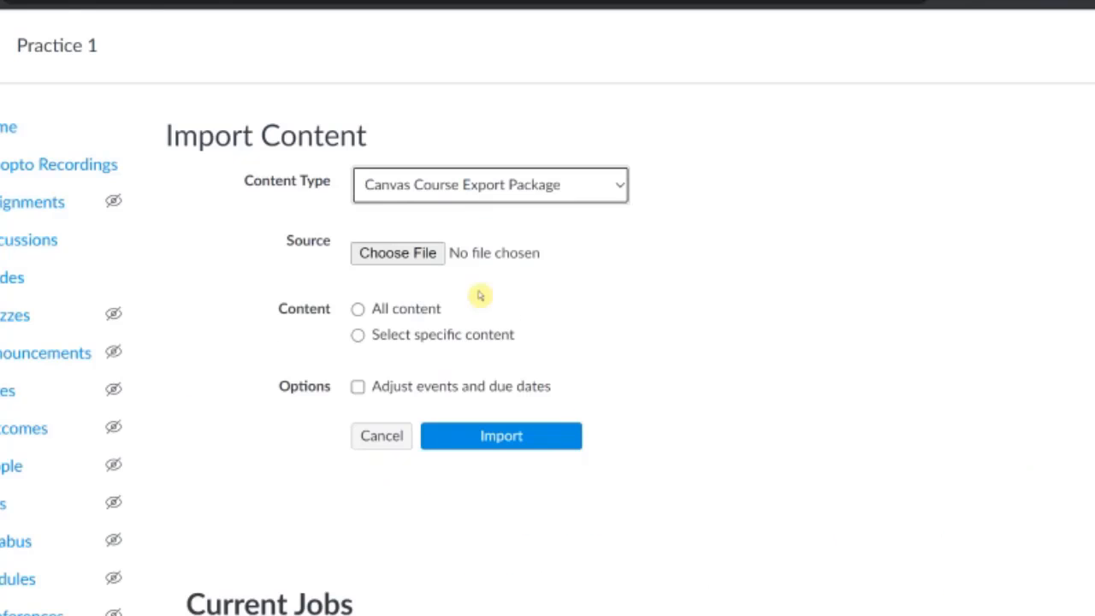
{"action": "left_click", "coordinate": [416, 258]}
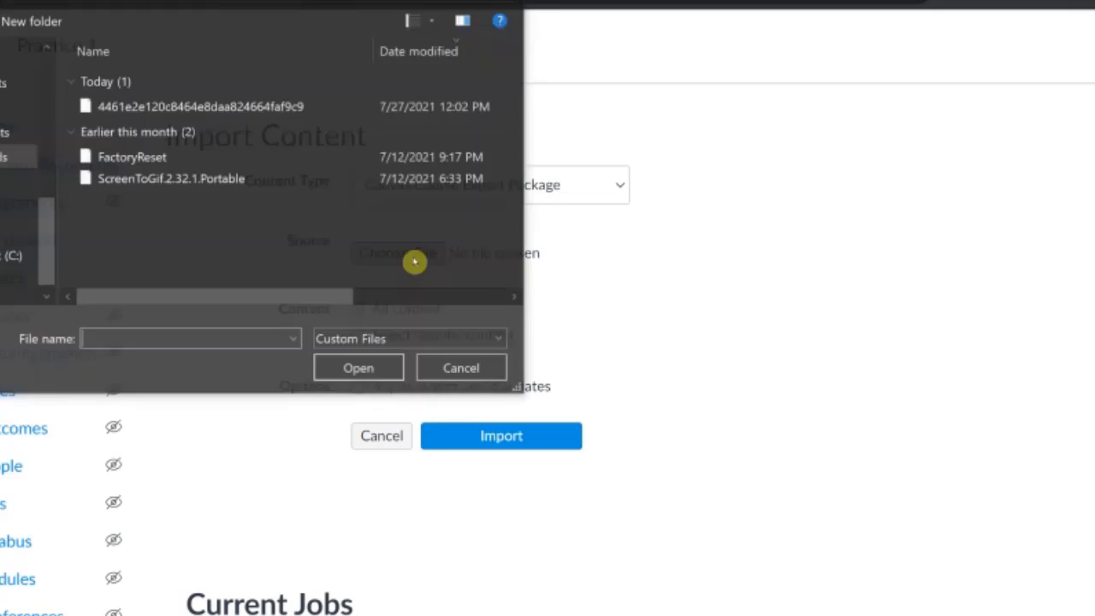
{"action": "left_click", "coordinate": [263, 110]}
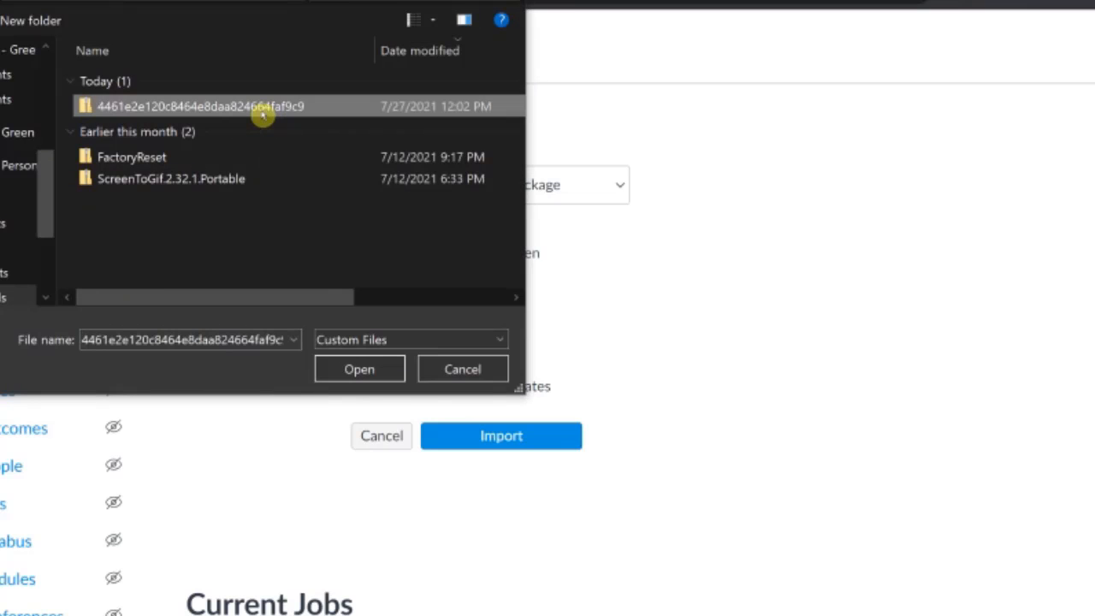
{"action": "left_click", "coordinate": [360, 370]}
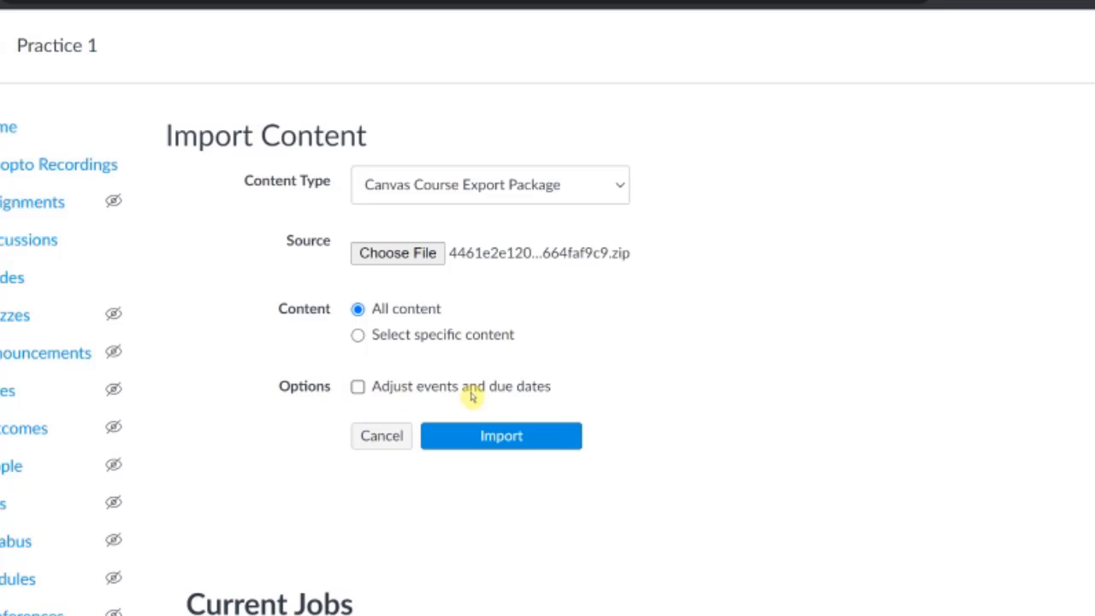
{"action": "left_click", "coordinate": [496, 438]}
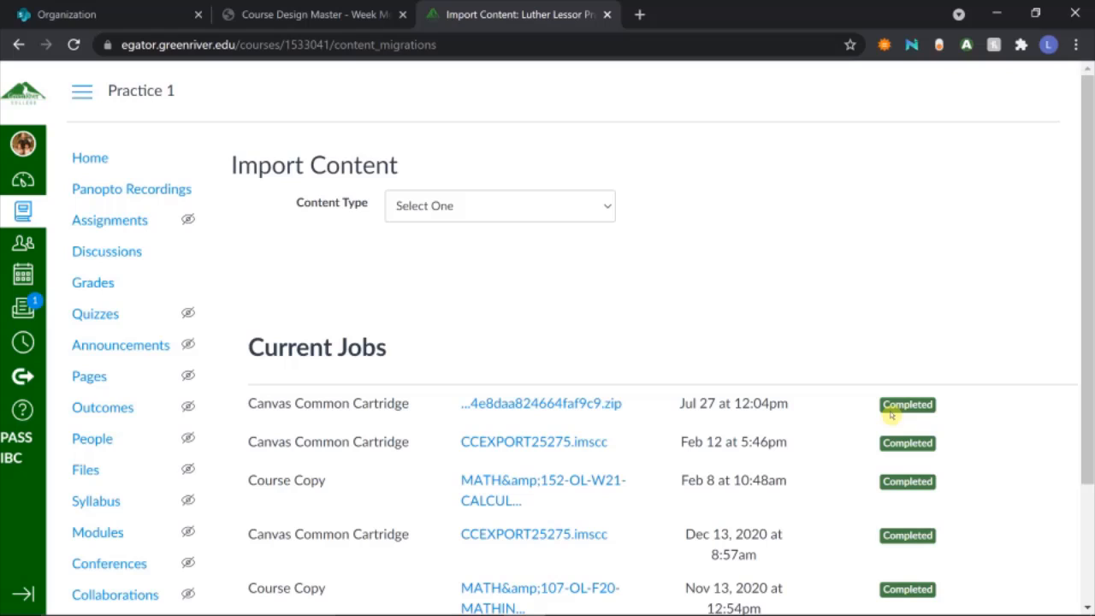
Step: Open the How to Navigate this Course page for editing from the course home, select its bold template paragraphs, and save the page
{"action": "left_click", "coordinate": [90, 159]}
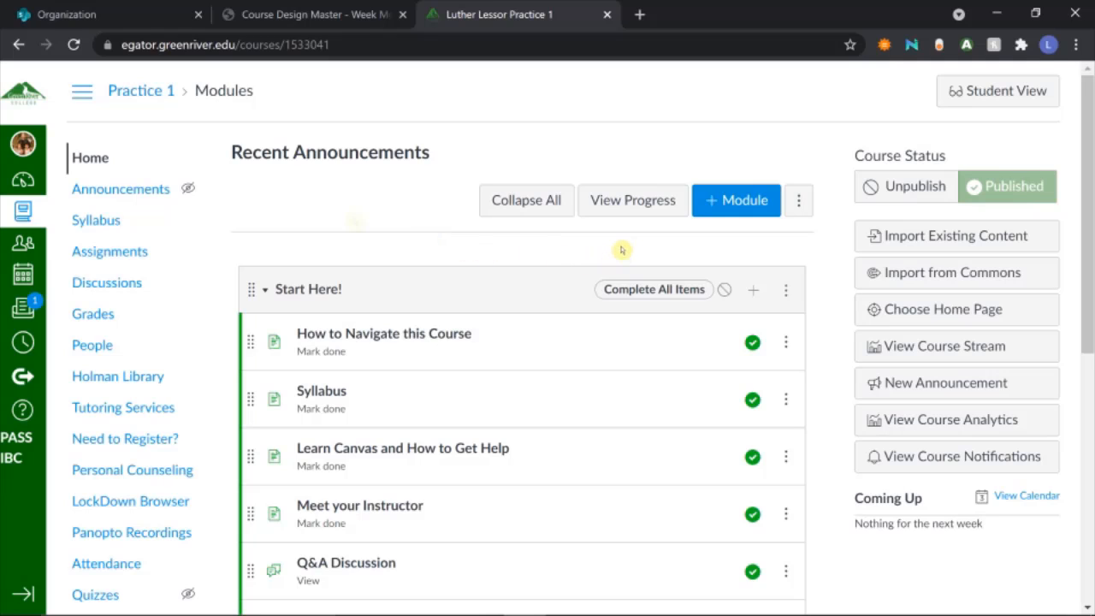
{"action": "left_click", "coordinate": [398, 335]}
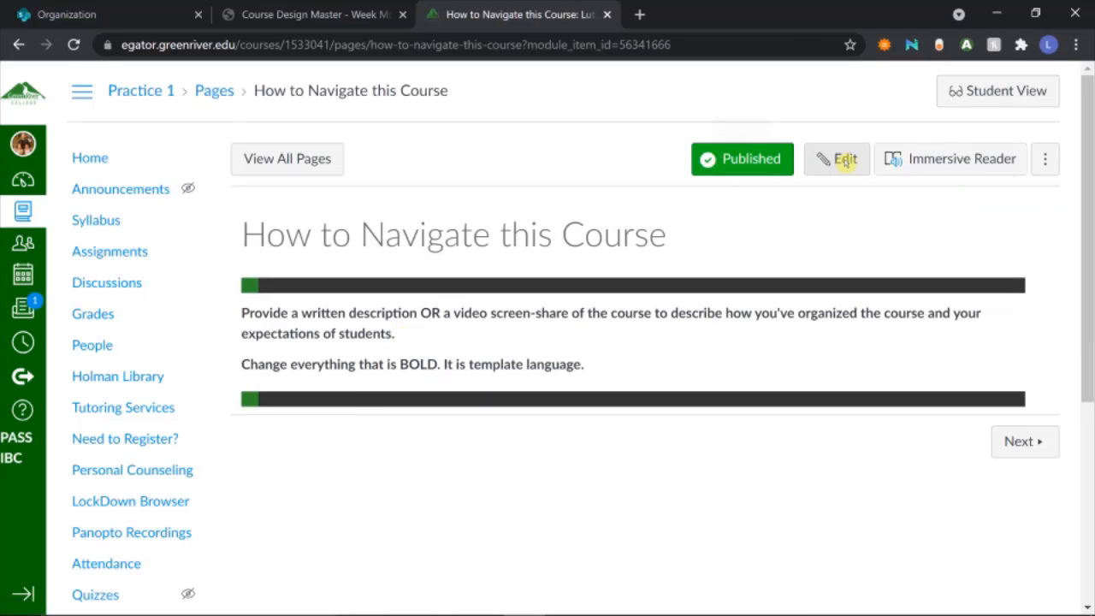
{"action": "left_click", "coordinate": [844, 161]}
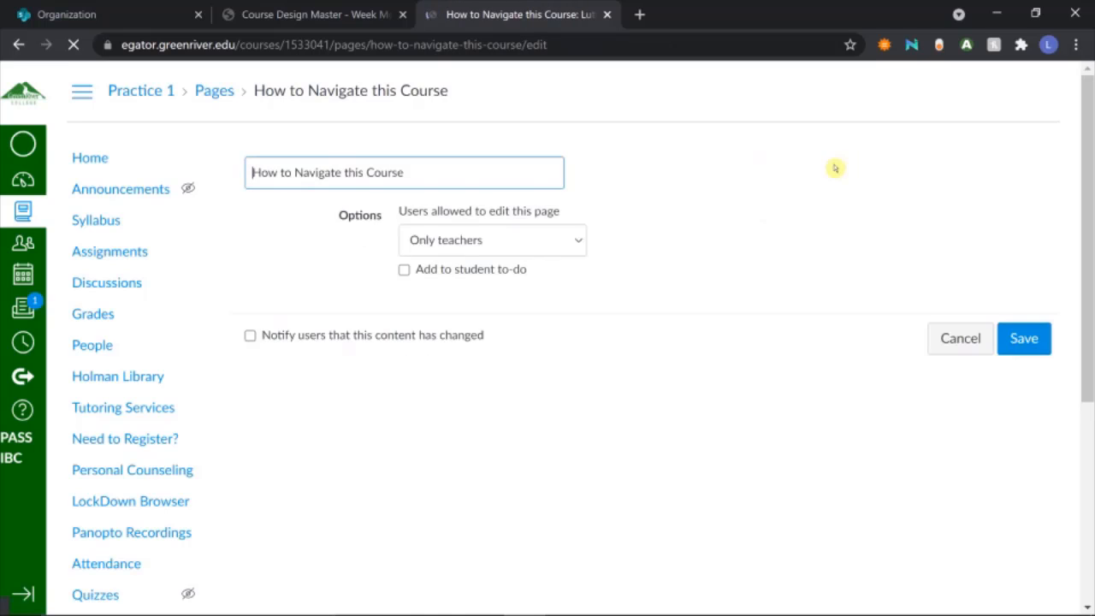
{"action": "left_click_drag", "start_coordinate": [605, 392], "coordinate": [253, 345]}
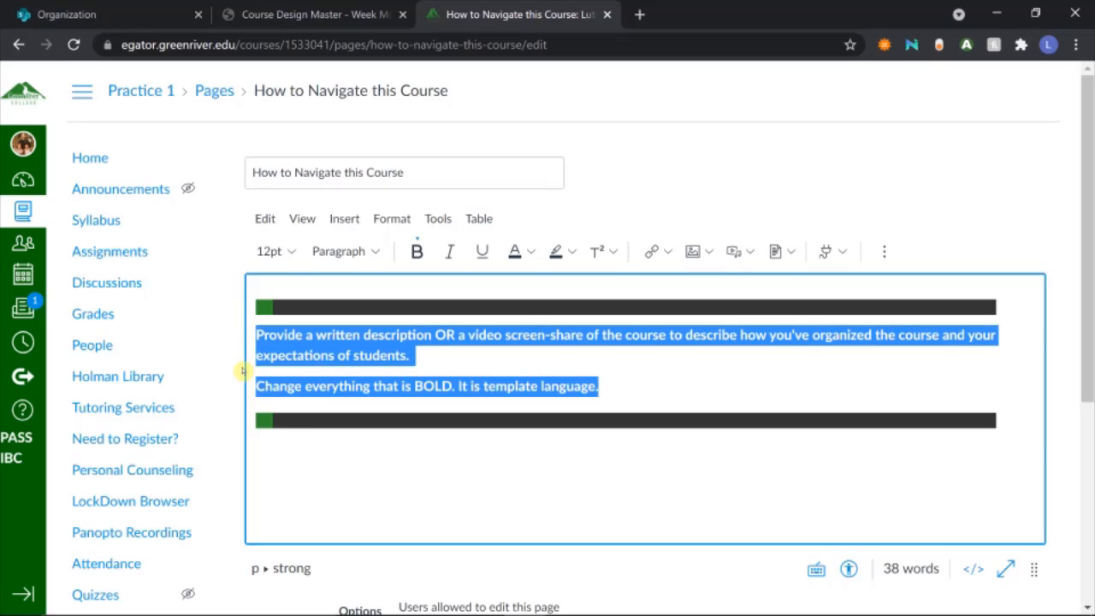
{"action": "scroll", "coordinate": [704, 437], "scroll_direction": "down", "scroll_amount": 3}
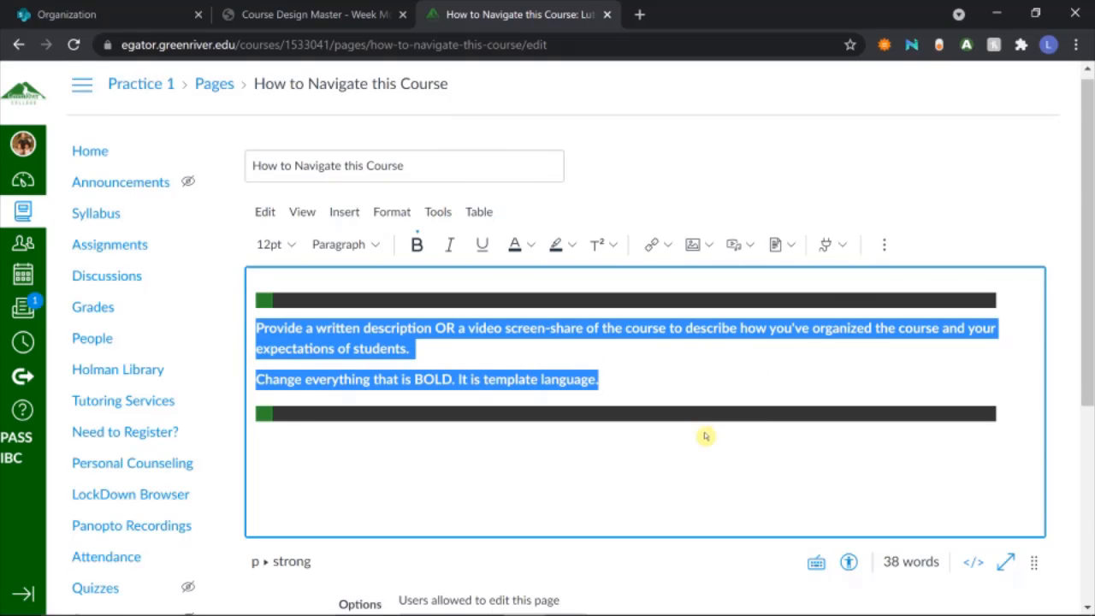
{"action": "left_click", "coordinate": [1024, 454]}
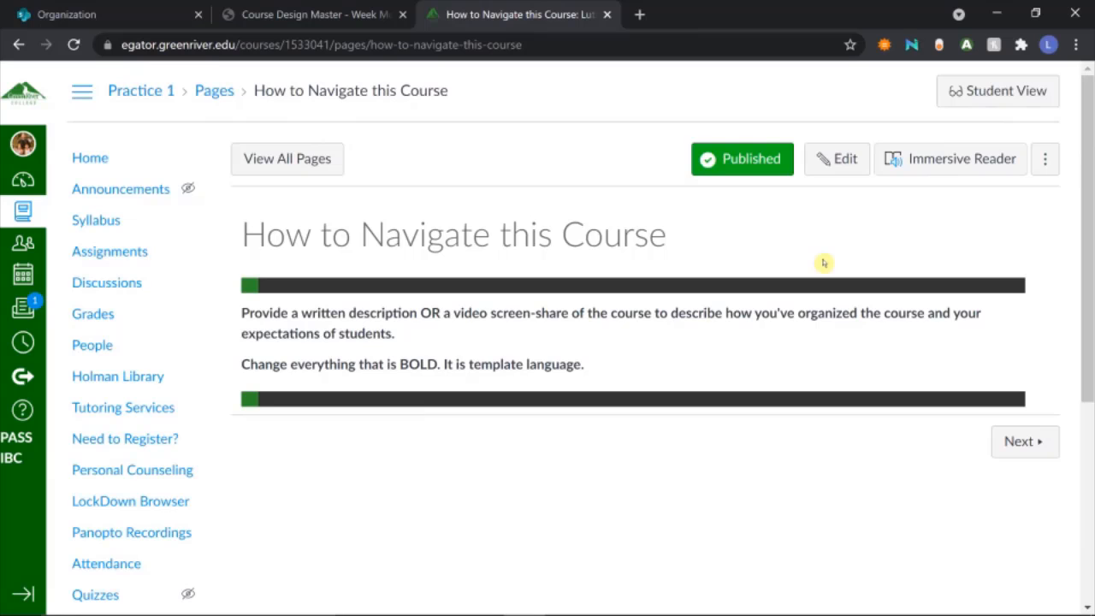
Step: Open the Learn Canvas and How to Get Help page for editing, select its two bold template bullets, and save the page
{"action": "left_click", "coordinate": [102, 159]}
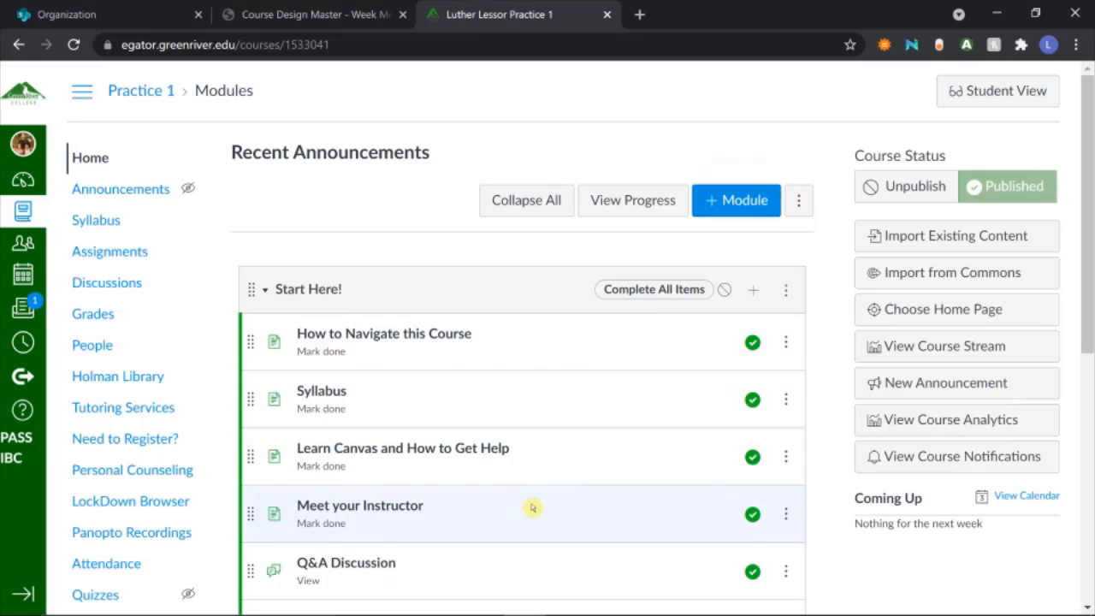
{"action": "left_click", "coordinate": [381, 450]}
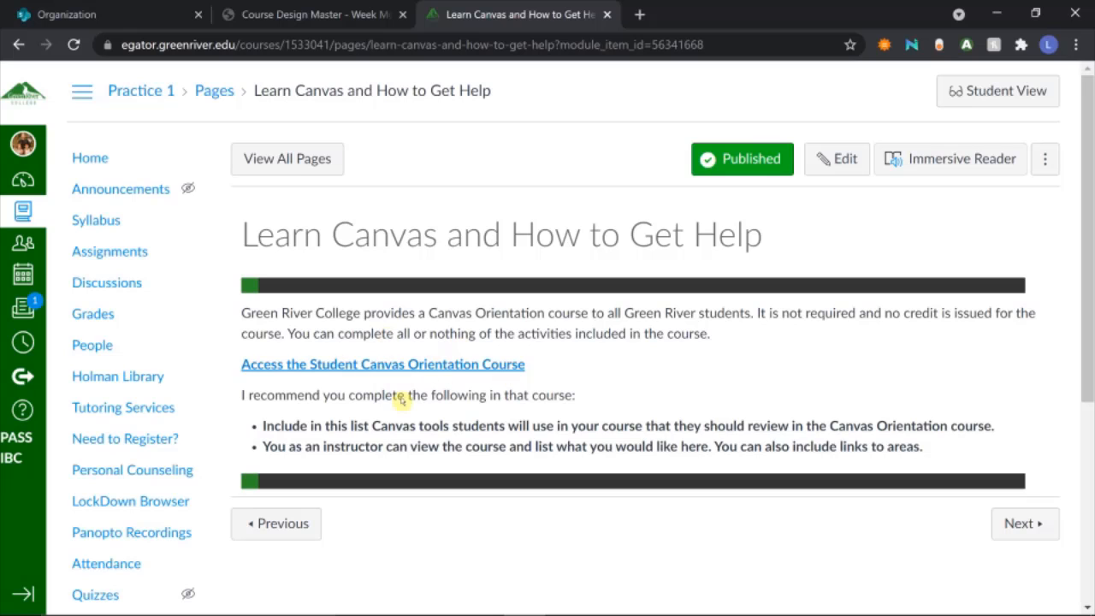
{"action": "left_click", "coordinate": [846, 159]}
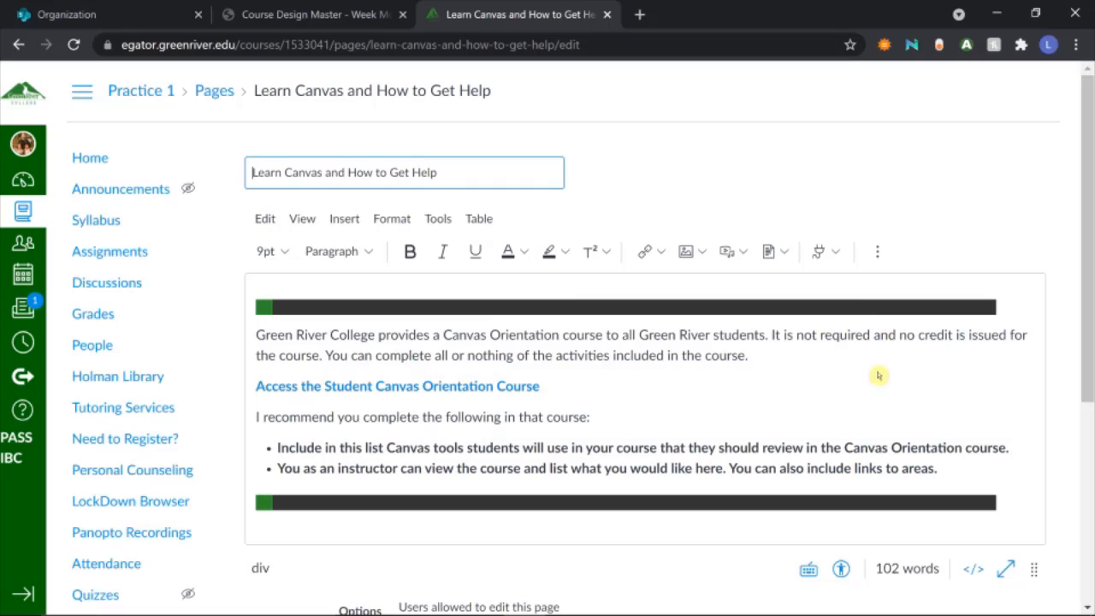
{"action": "left_click_drag", "start_coordinate": [939, 469], "coordinate": [273, 449]}
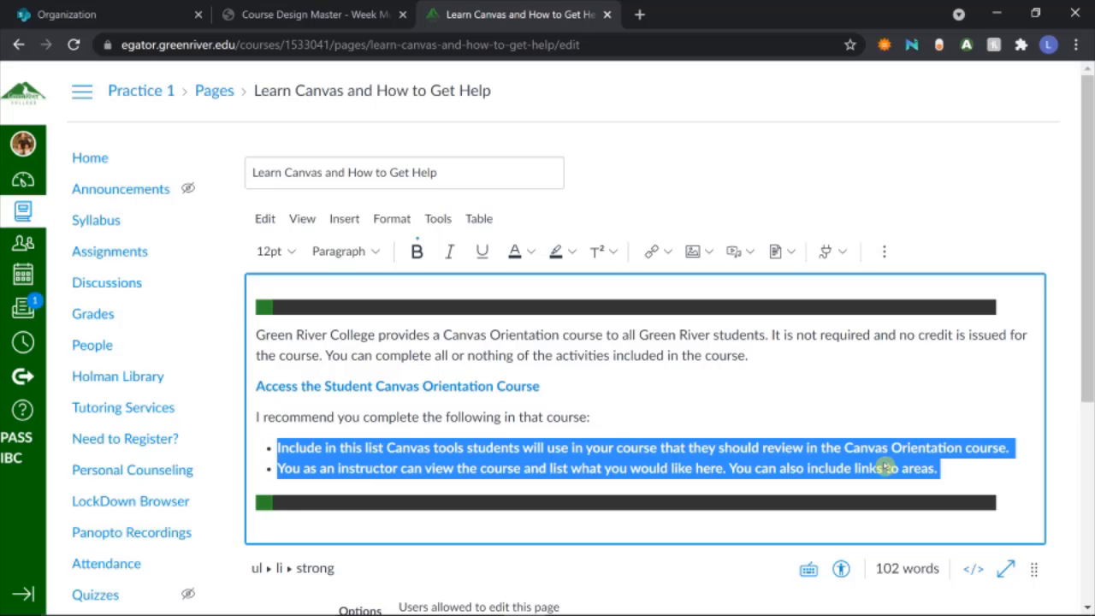
{"action": "scroll", "coordinate": [885, 467], "scroll_direction": "down", "scroll_amount": 3}
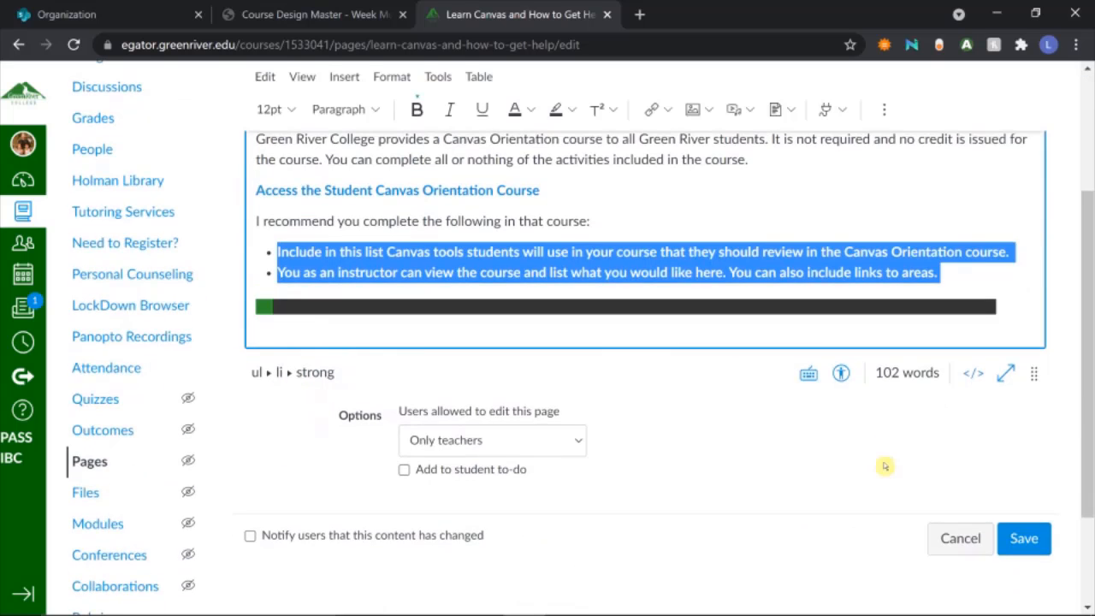
{"action": "left_click", "coordinate": [1020, 539]}
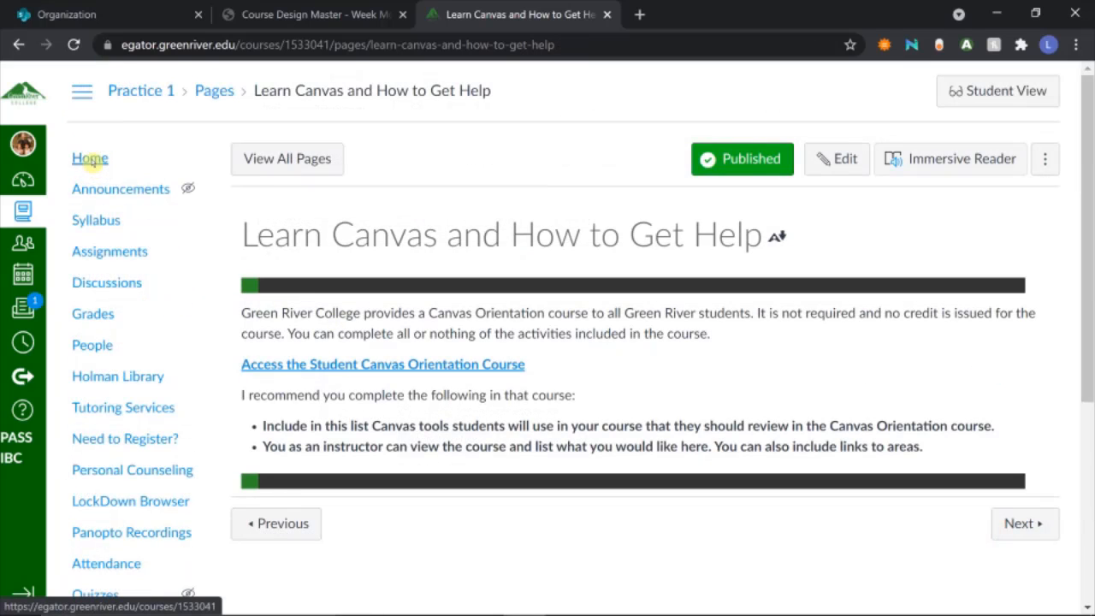
Step: Edit the Week 1 - Name module's settings from the course home, selecting the Name placeholder in its title, and update the module
{"action": "left_click", "coordinate": [91, 161]}
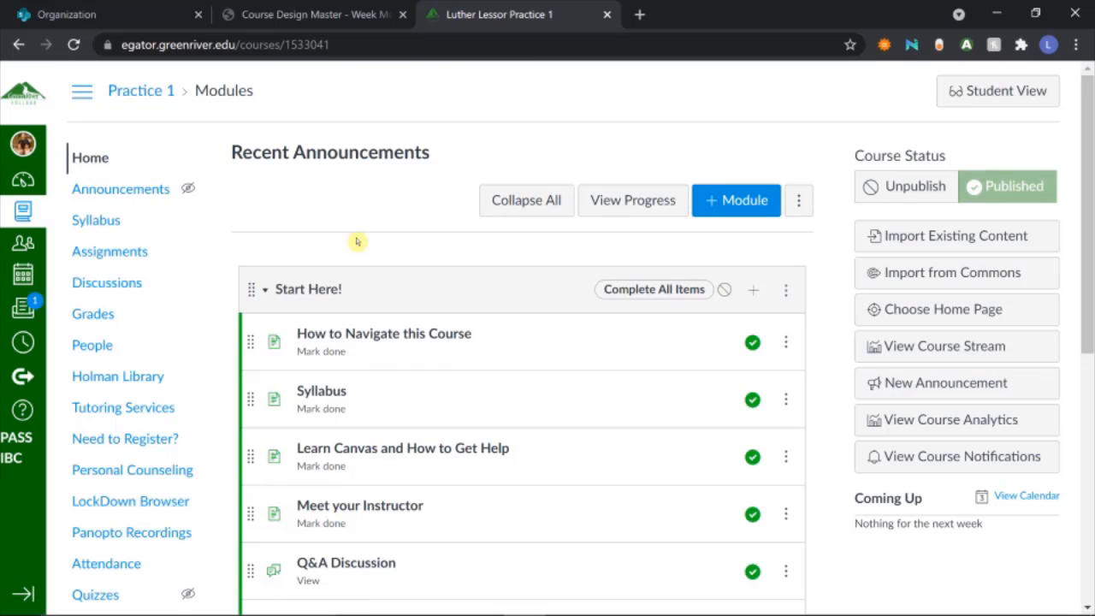
{"action": "scroll", "coordinate": [429, 241], "scroll_direction": "down", "scroll_amount": 2}
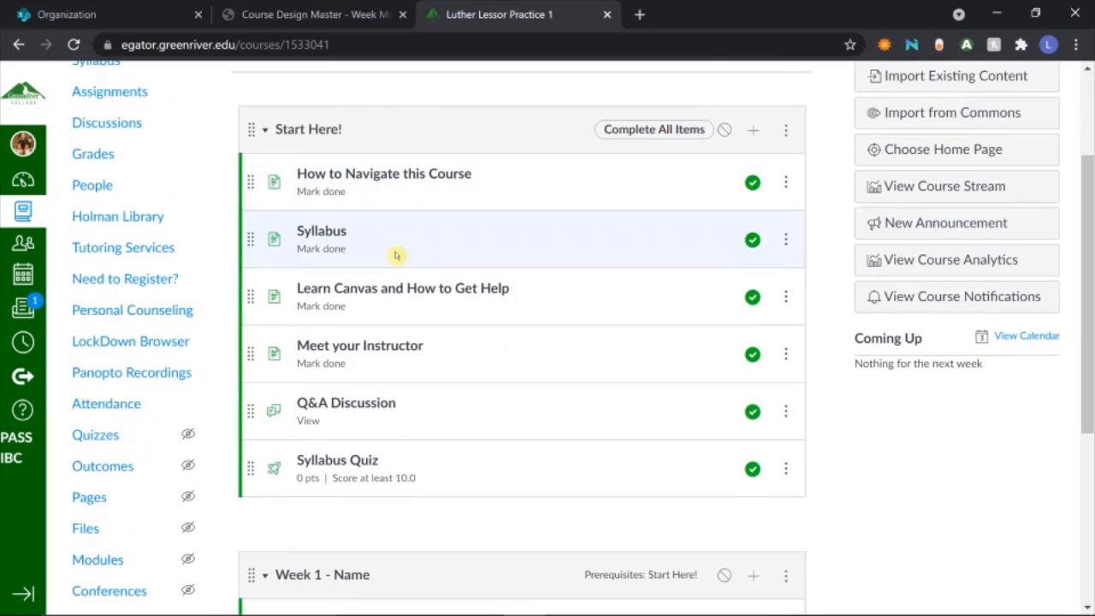
{"action": "scroll", "coordinate": [397, 255], "scroll_direction": "down", "scroll_amount": 2}
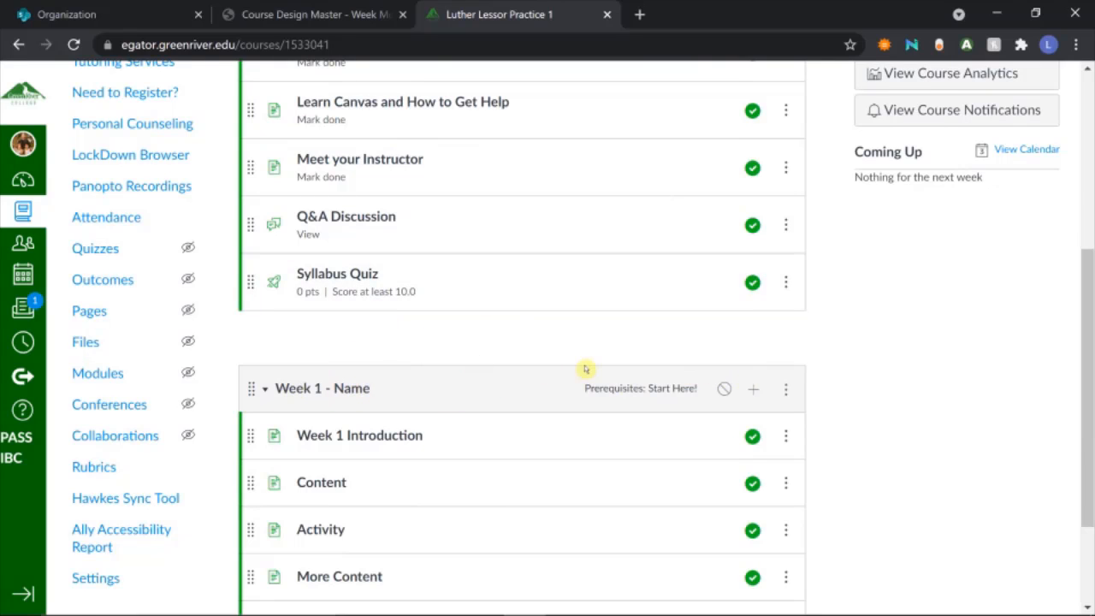
{"action": "left_click", "coordinate": [785, 392]}
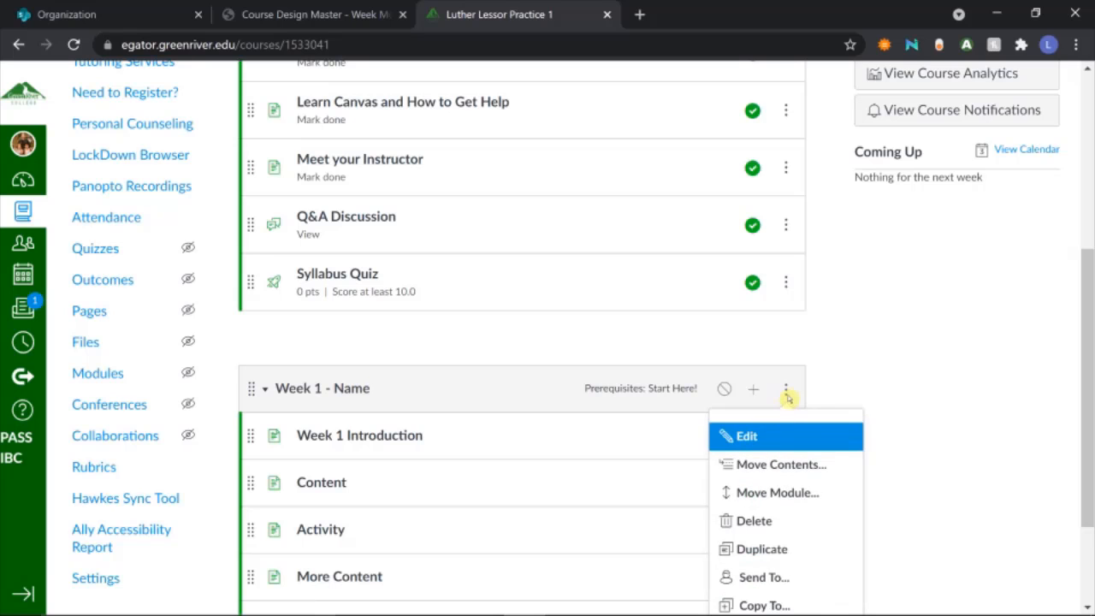
{"action": "left_click", "coordinate": [761, 439]}
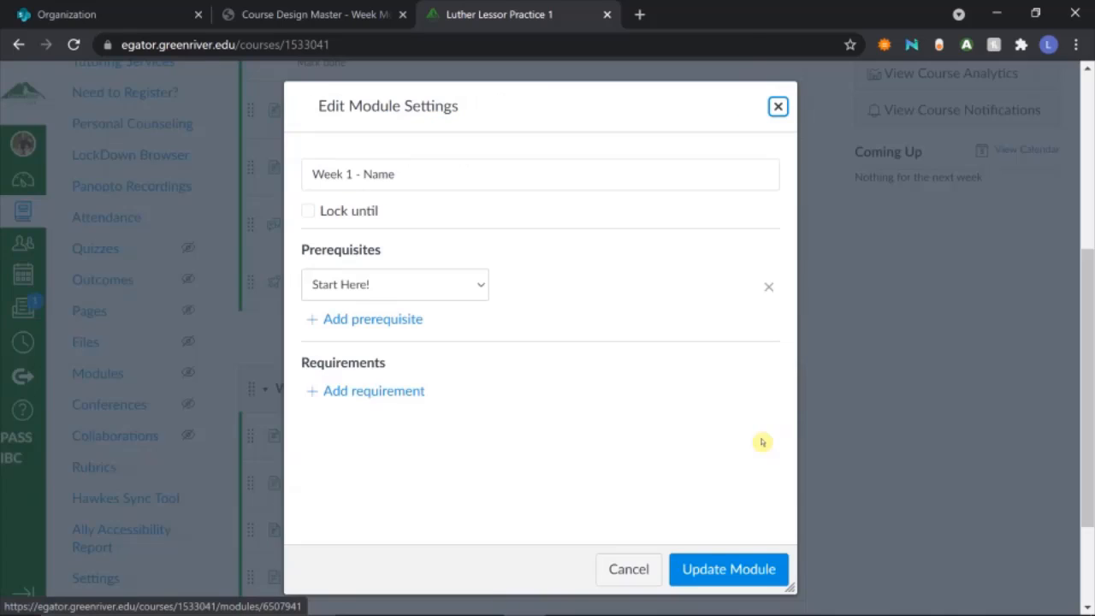
{"action": "double_click", "coordinate": [363, 175]}
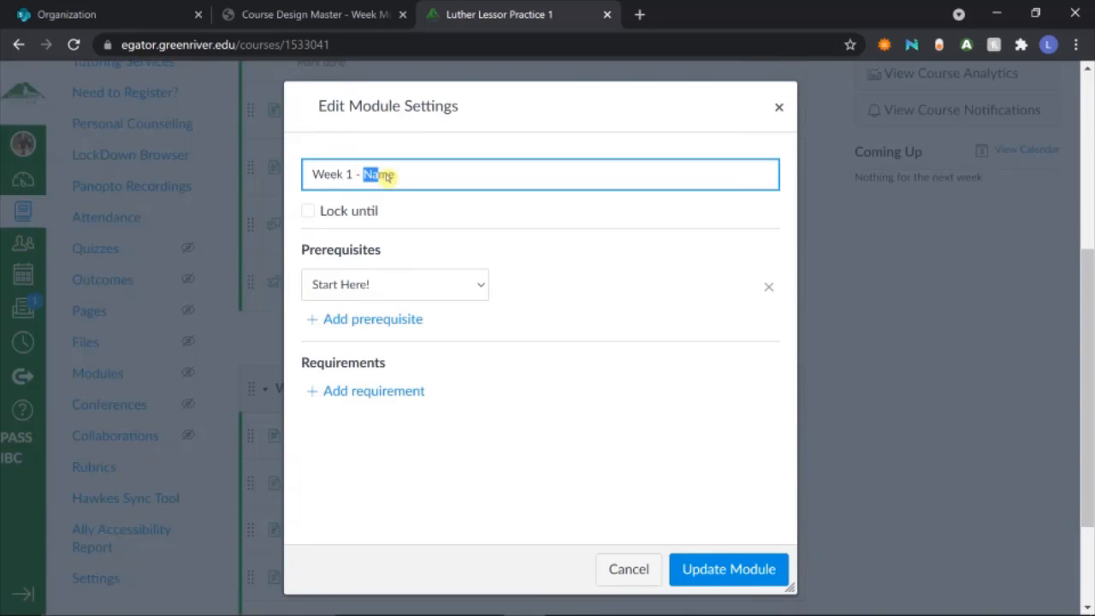
{"action": "left_click", "coordinate": [719, 569]}
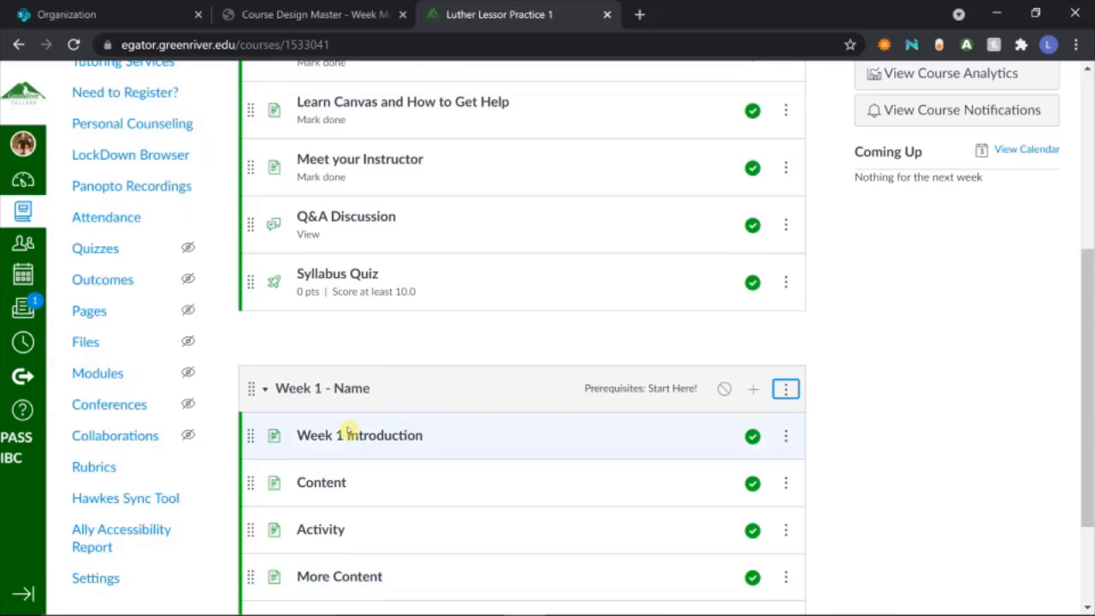
Step: Open the Week 1 Introduction page for editing, review its Objectives and Activities/Due sections, and save the page
{"action": "left_click", "coordinate": [362, 442]}
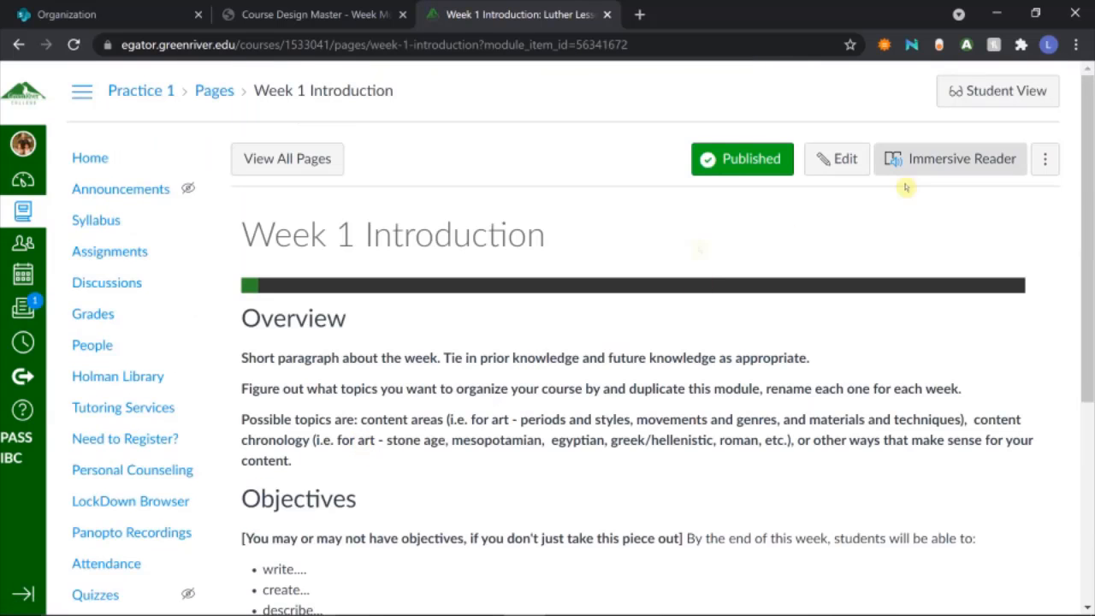
{"action": "left_click", "coordinate": [839, 170]}
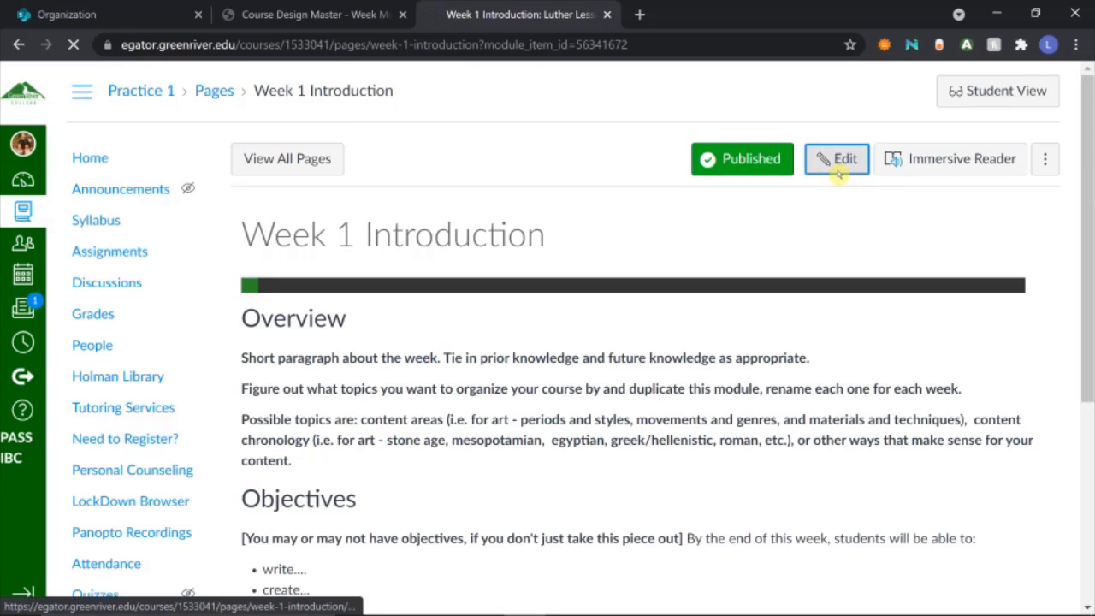
{"action": "scroll", "coordinate": [593, 343], "scroll_direction": "down", "scroll_amount": 3}
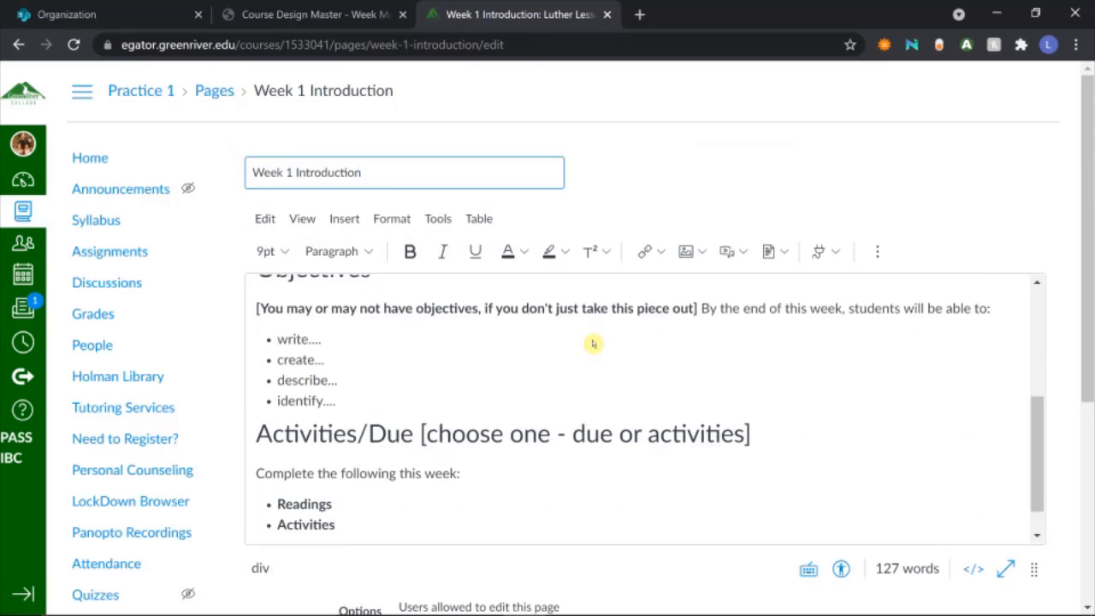
{"action": "scroll", "coordinate": [697, 416], "scroll_direction": "down", "scroll_amount": 5}
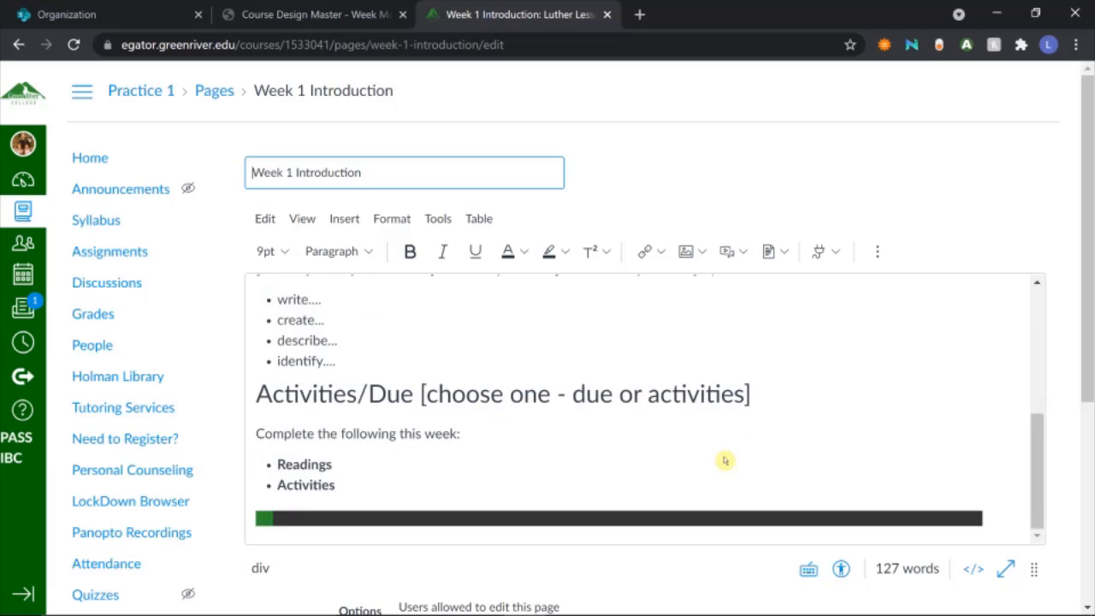
{"action": "left_click", "coordinate": [1033, 411]}
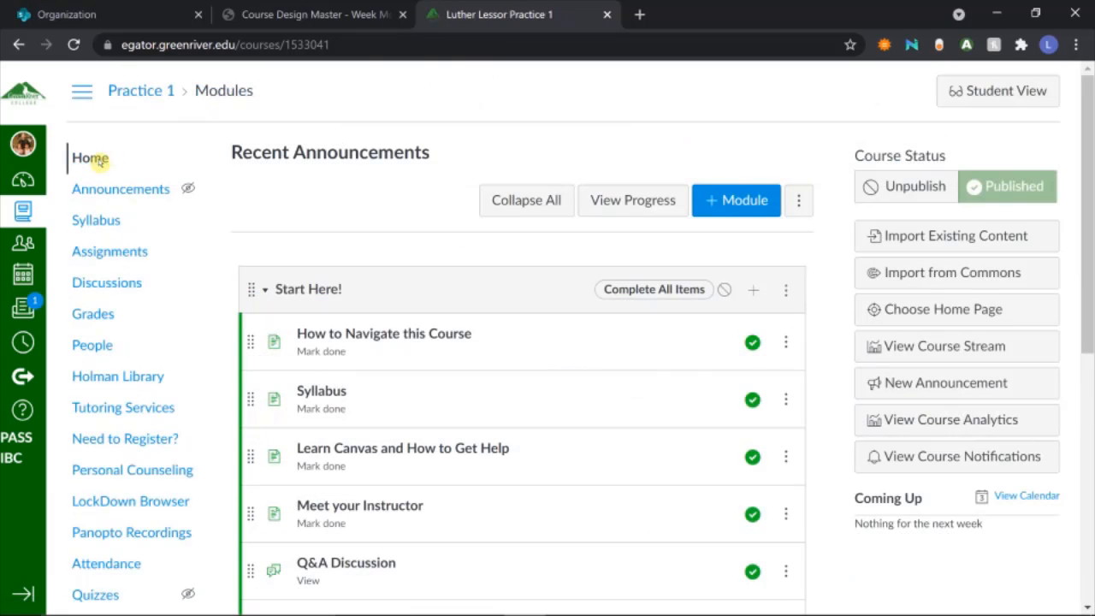
Step: Duplicate the Week 1 - Name module in the course's module list
{"action": "scroll", "coordinate": [328, 194], "scroll_direction": "down", "scroll_amount": 3}
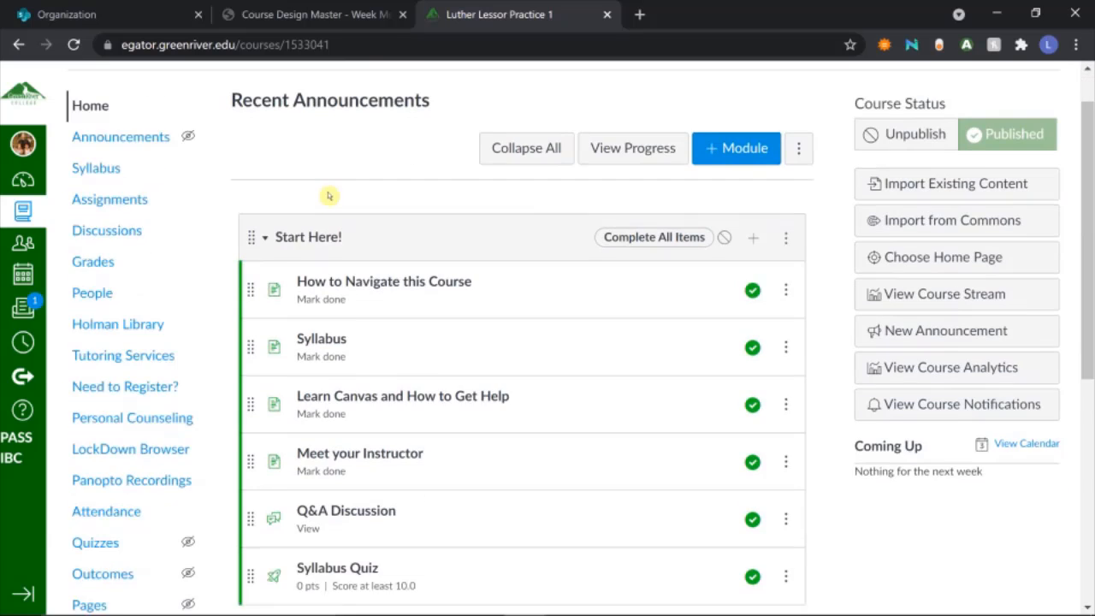
{"action": "scroll", "coordinate": [328, 197], "scroll_direction": "down", "scroll_amount": 3}
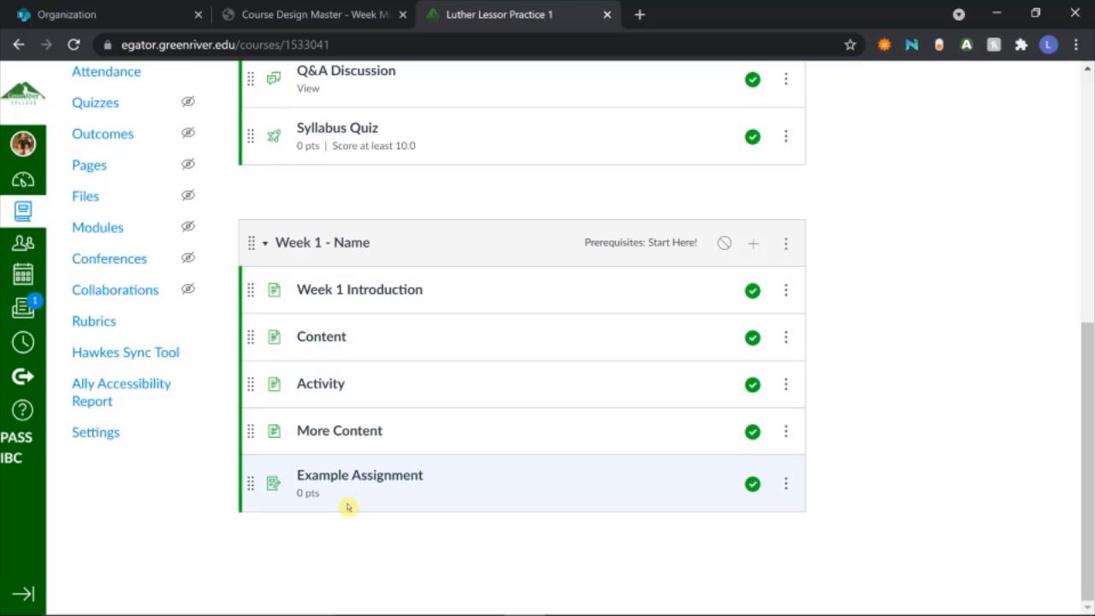
{"action": "left_click", "coordinate": [785, 246]}
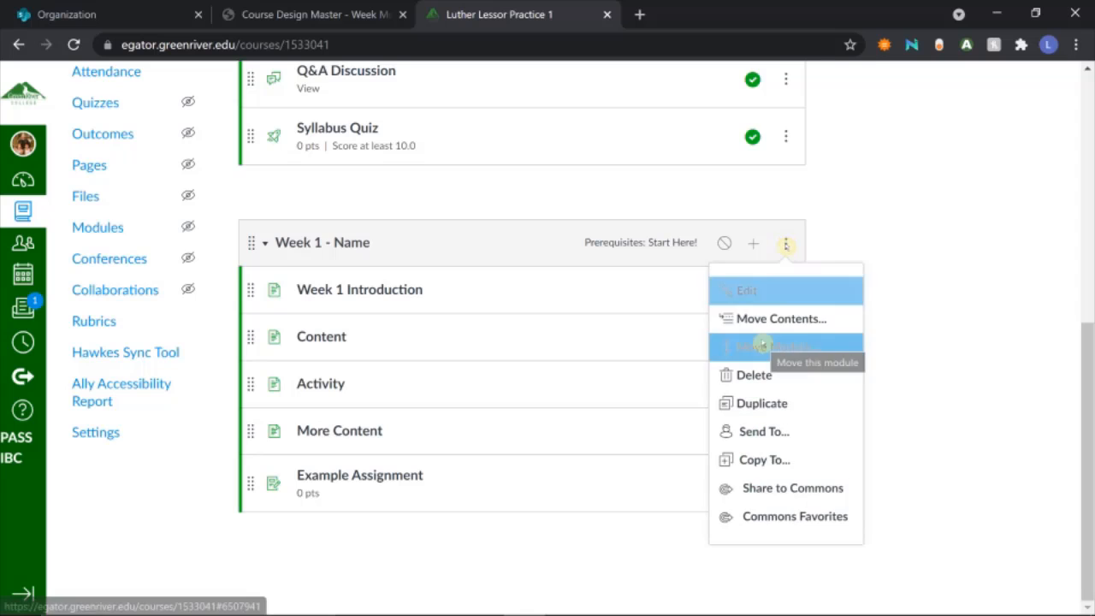
{"action": "left_click", "coordinate": [761, 403]}
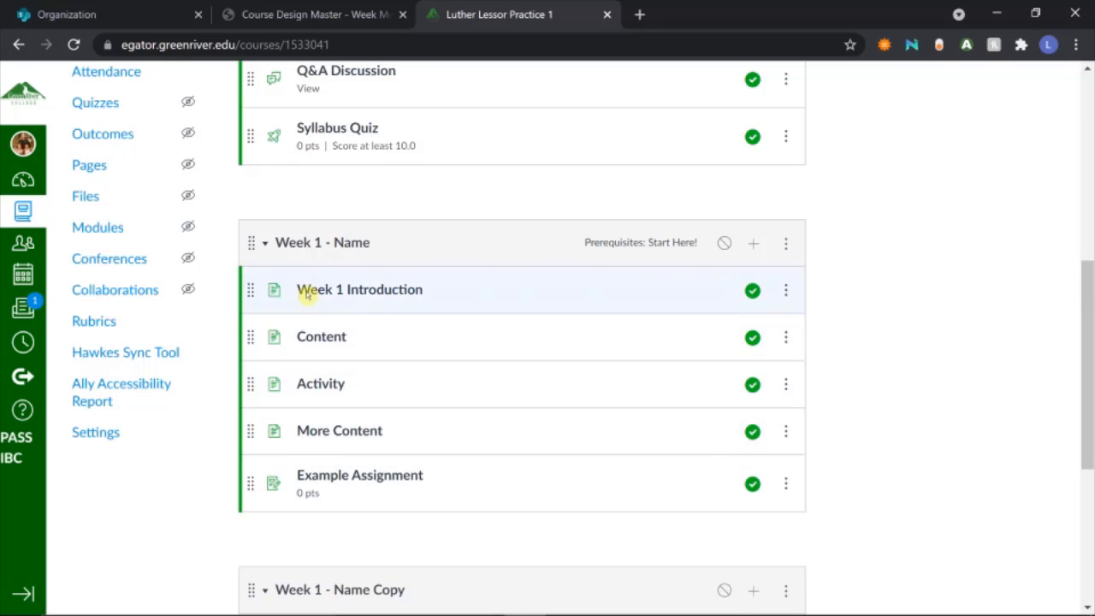
Step: Rename the duplicated Week 1 module to Week 2 - Name Copy and update it
{"action": "scroll", "coordinate": [368, 492], "scroll_direction": "down", "scroll_amount": 3}
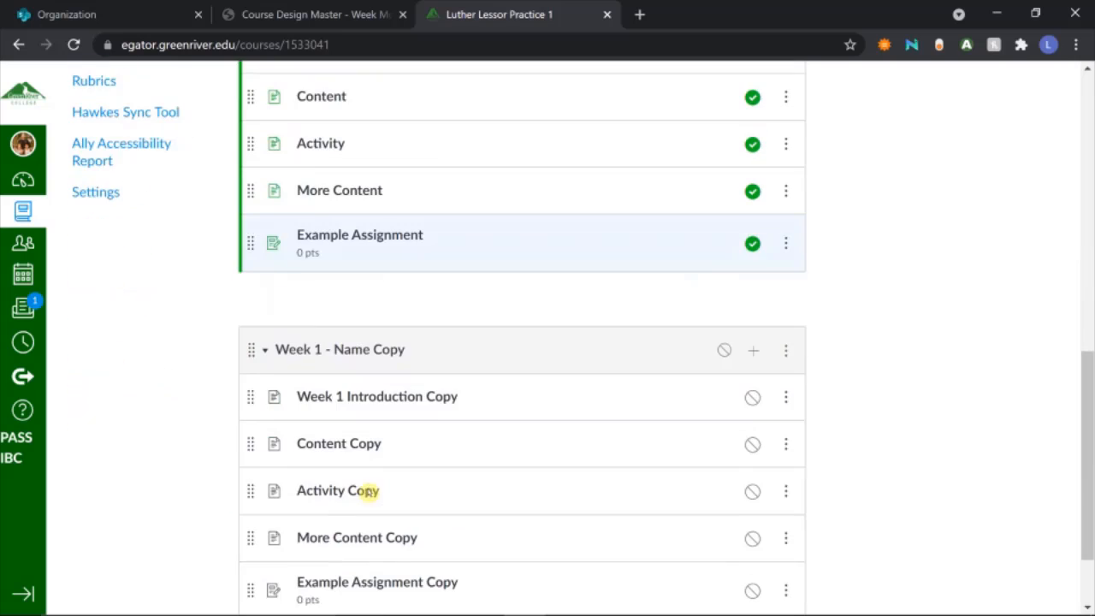
{"action": "scroll", "coordinate": [369, 491], "scroll_direction": "down", "scroll_amount": 1}
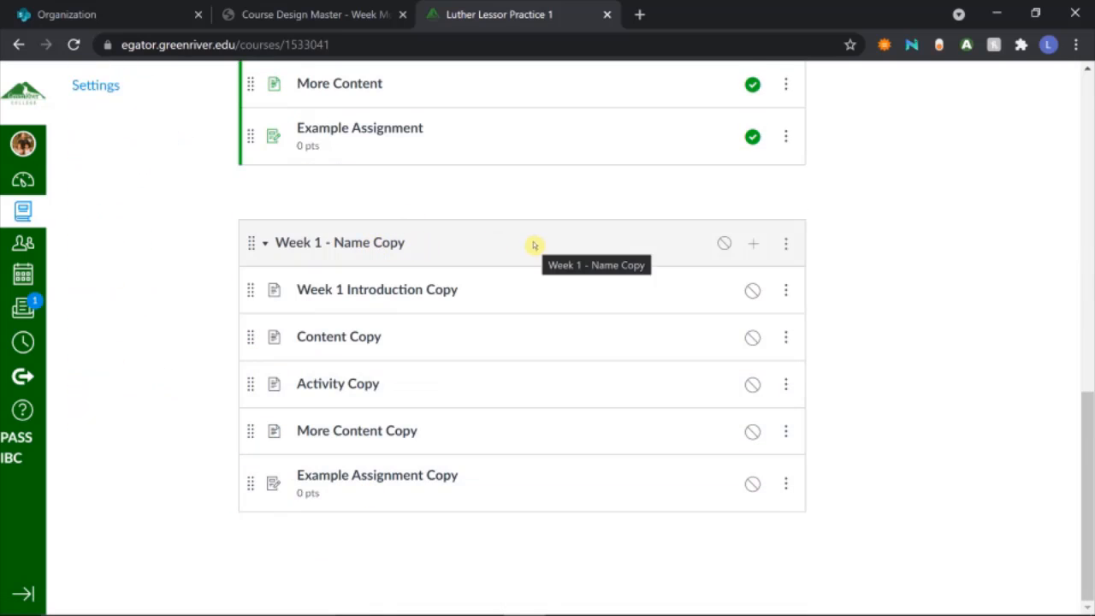
{"action": "left_click", "coordinate": [786, 247]}
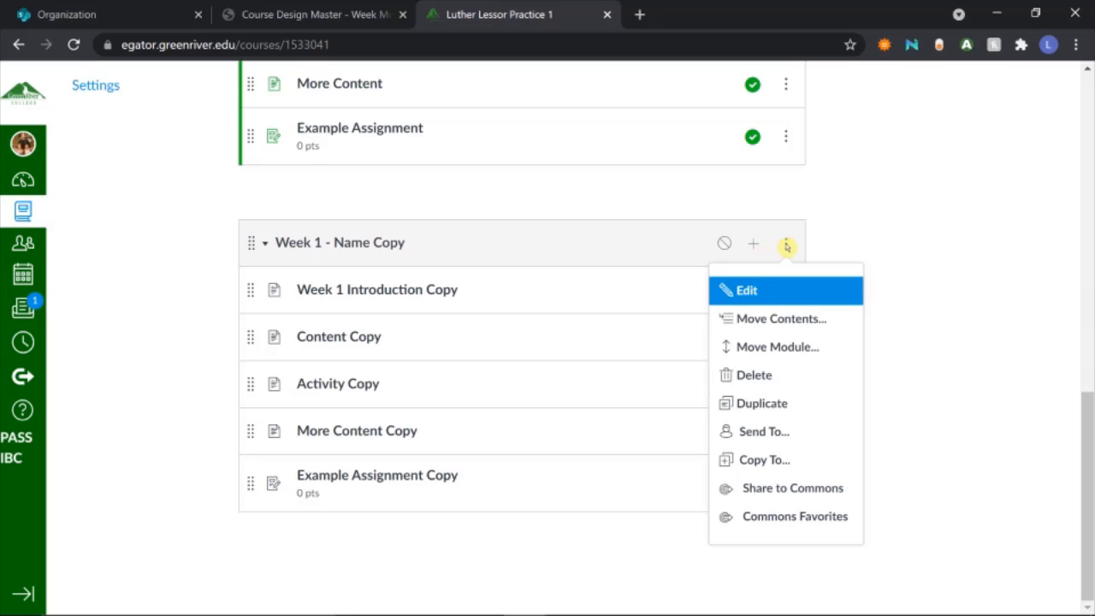
{"action": "left_click", "coordinate": [756, 292]}
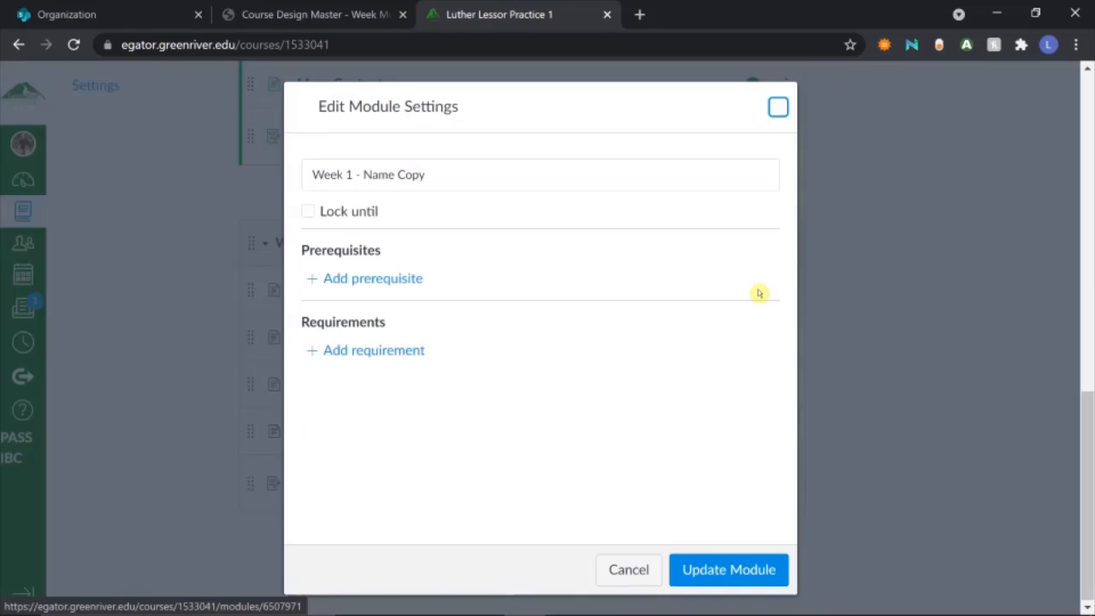
{"action": "left_click", "coordinate": [351, 177]}
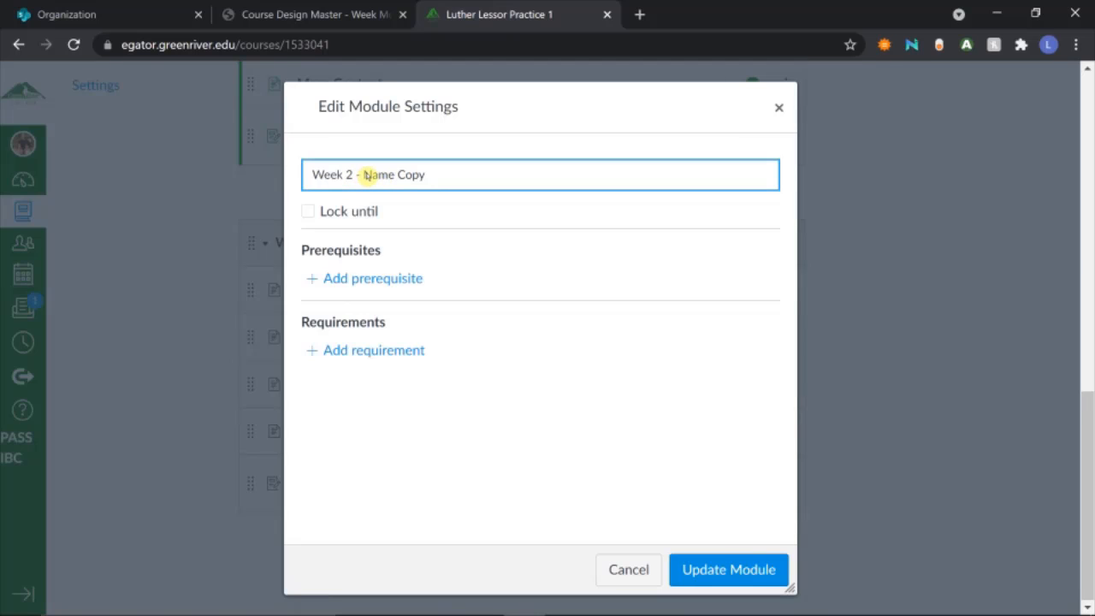
{"action": "left_click_drag", "start_coordinate": [364, 175], "coordinate": [443, 185]}
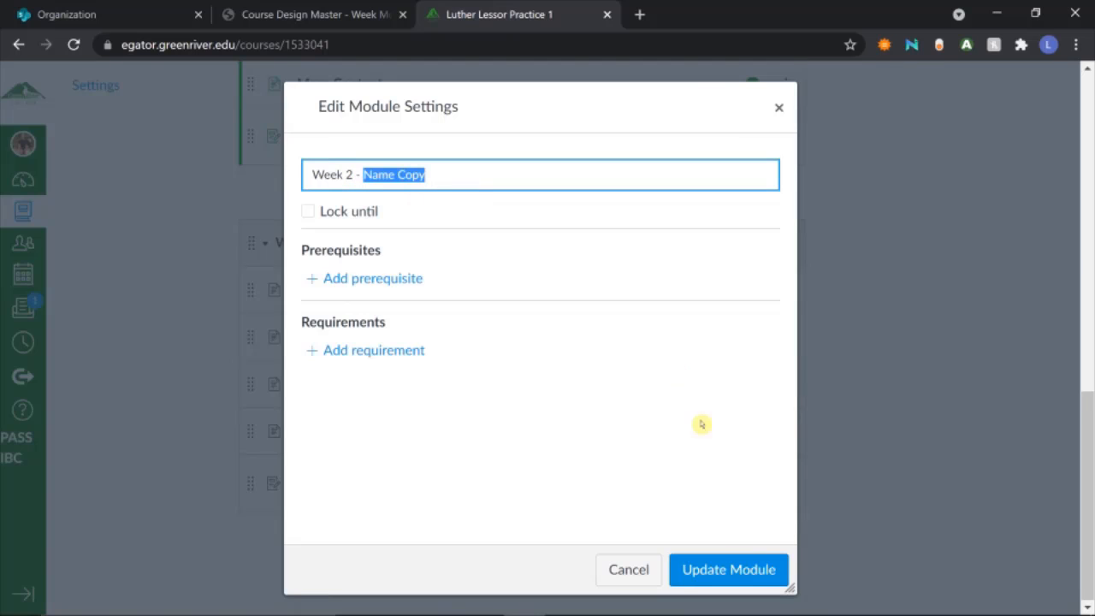
{"action": "left_click", "coordinate": [730, 572]}
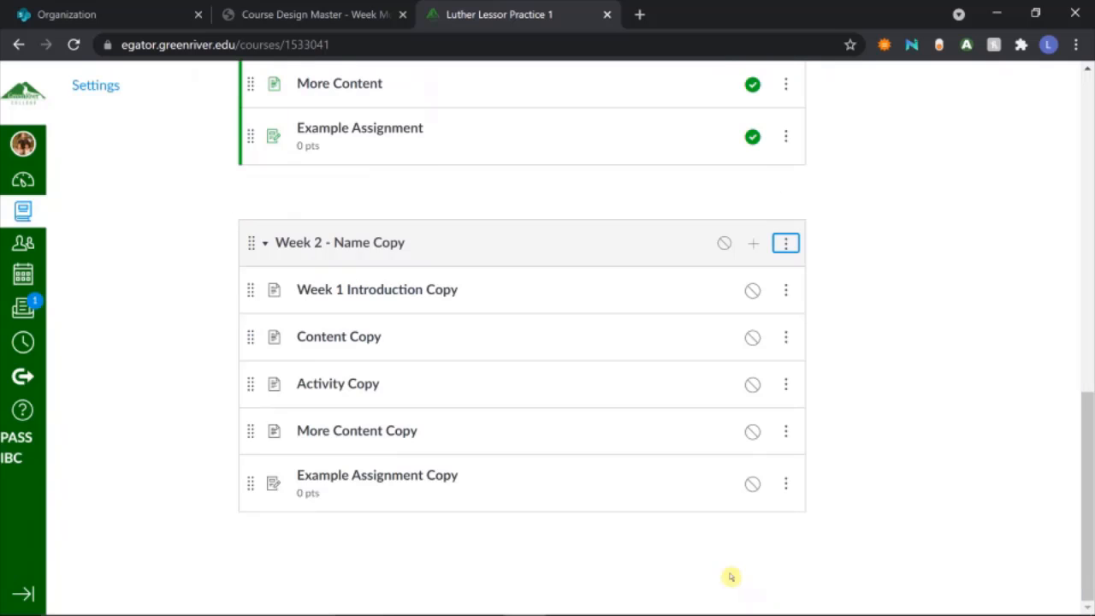
Step: Rename the Week 1 Introduction Copy page in the Week 2 module to Week 2 Introduction and save it
{"action": "left_click", "coordinate": [409, 289]}
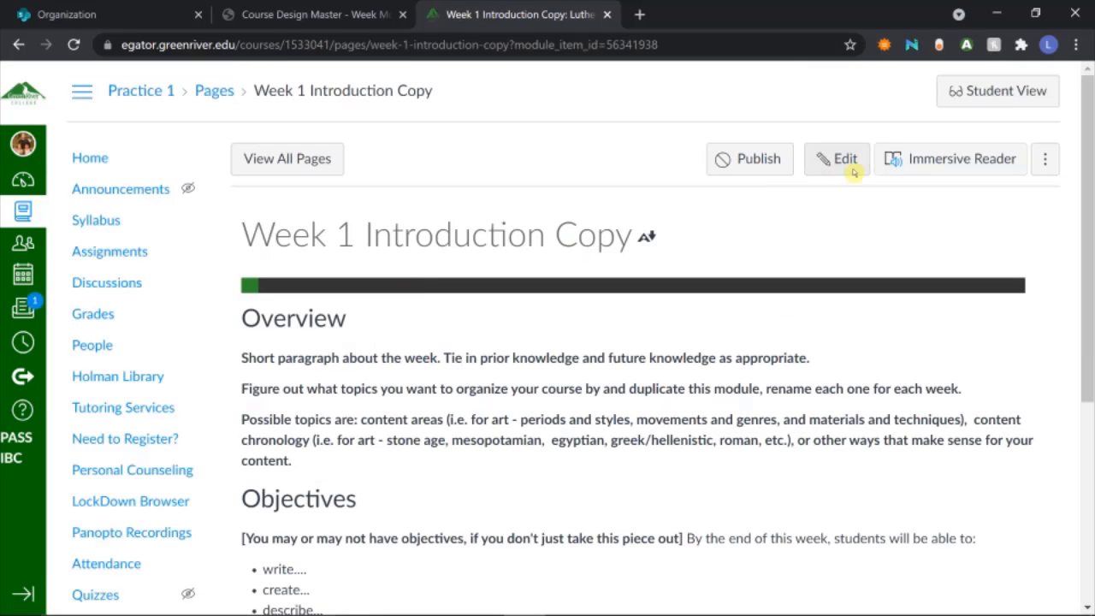
{"action": "left_click", "coordinate": [843, 163]}
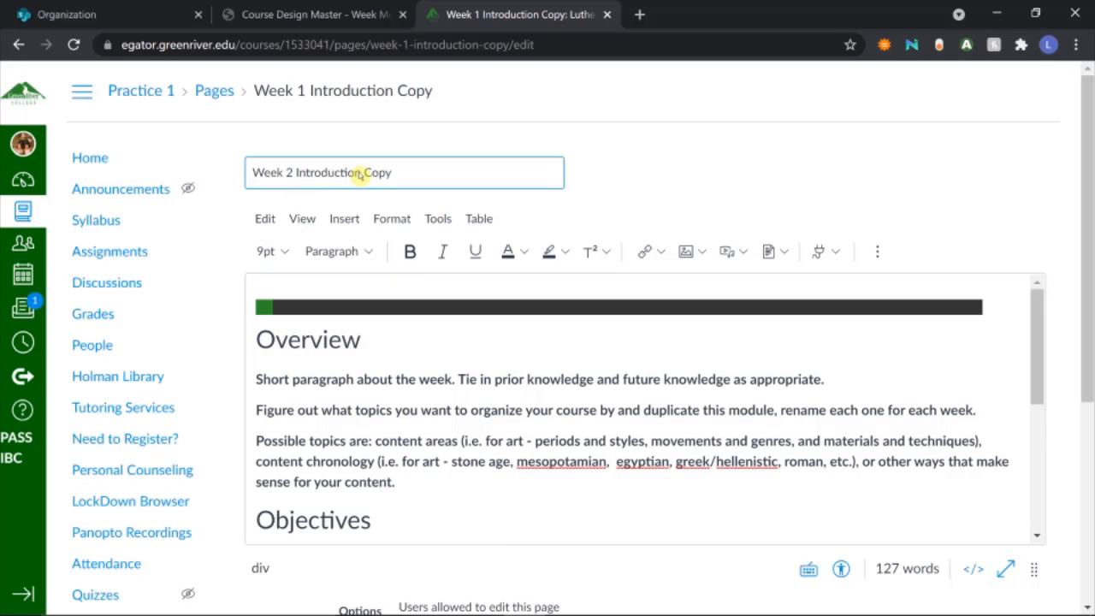
{"action": "left_click_drag", "start_coordinate": [361, 173], "coordinate": [432, 182]}
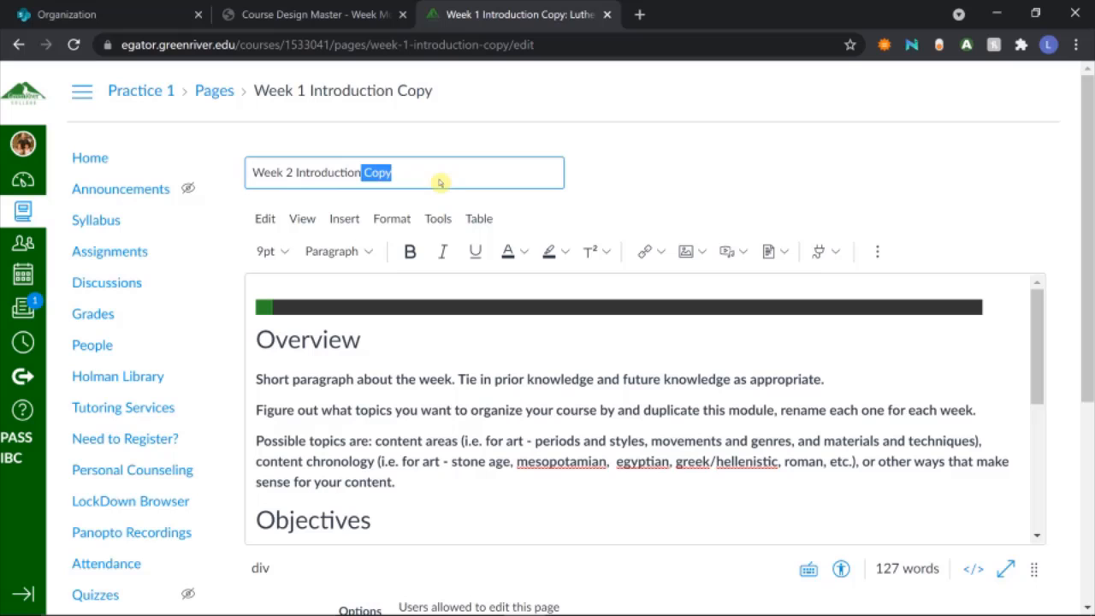
{"action": "key", "text": "BackSpace"}
{"action": "scroll", "coordinate": [880, 288], "scroll_direction": "down", "scroll_amount": 10}
{"action": "scroll", "coordinate": [933, 447], "scroll_direction": "down", "scroll_amount": 4}
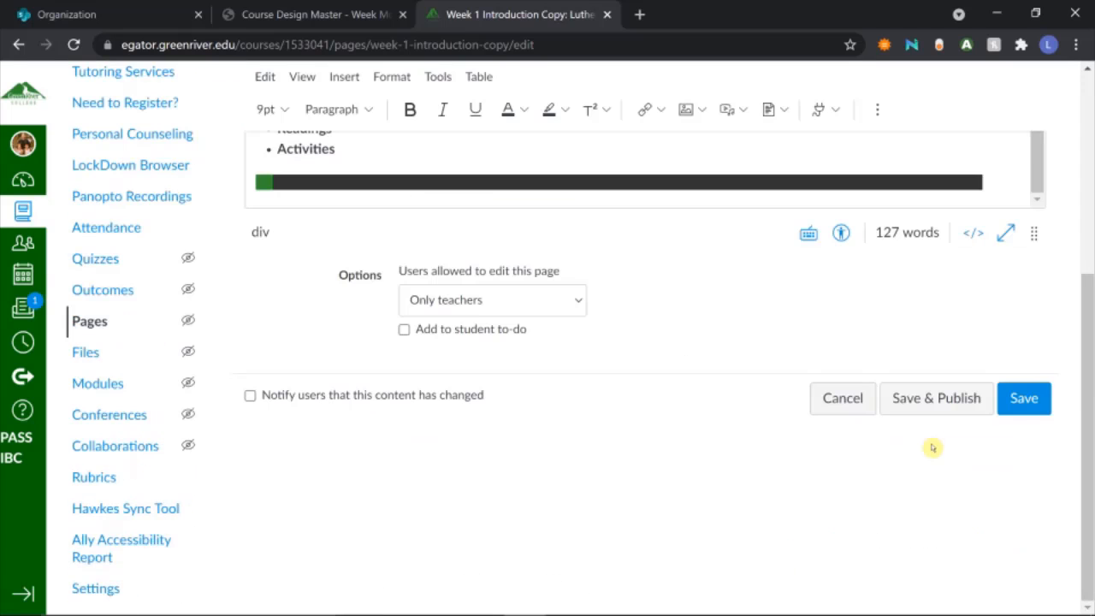
{"action": "left_click", "coordinate": [1009, 400]}
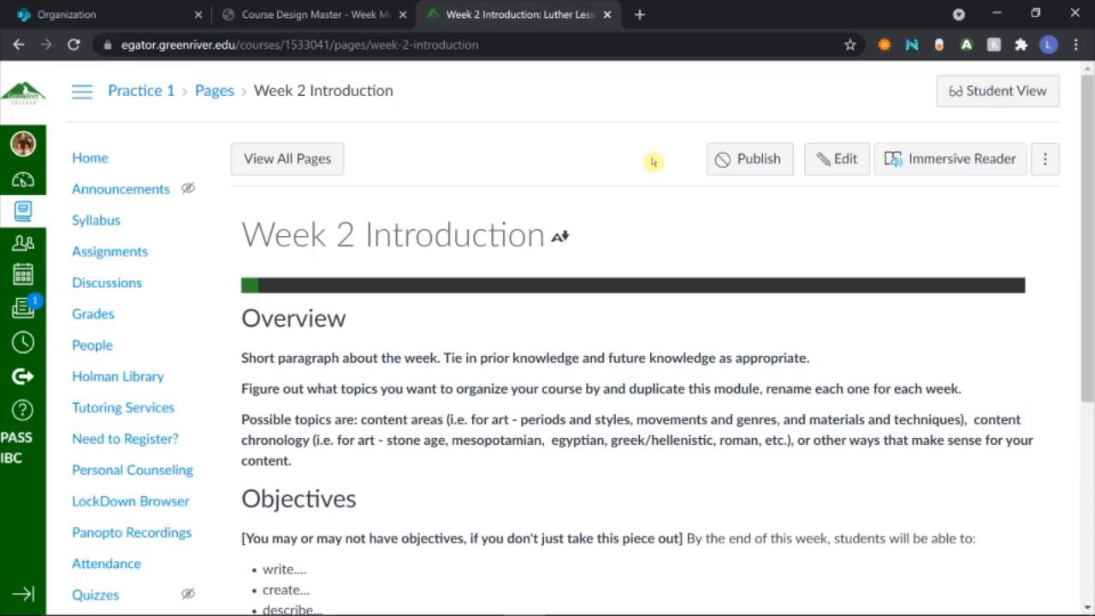
Step: Publish the Start Here! module from the course home, letting students continue without re-locking modules
{"action": "left_click", "coordinate": [91, 160]}
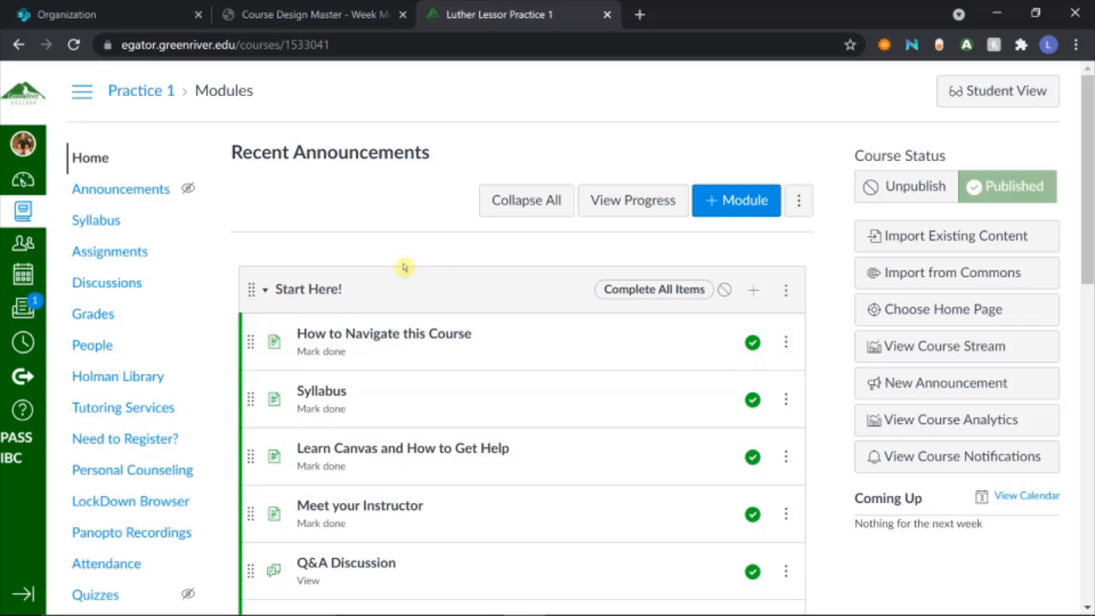
{"action": "left_click", "coordinate": [725, 291]}
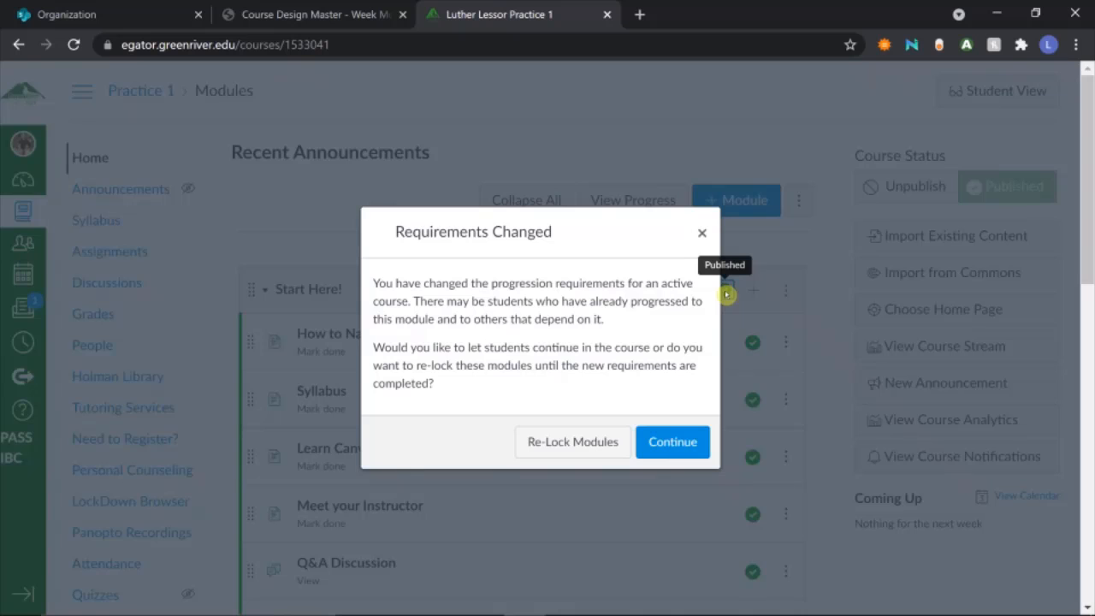
{"action": "left_click", "coordinate": [681, 447]}
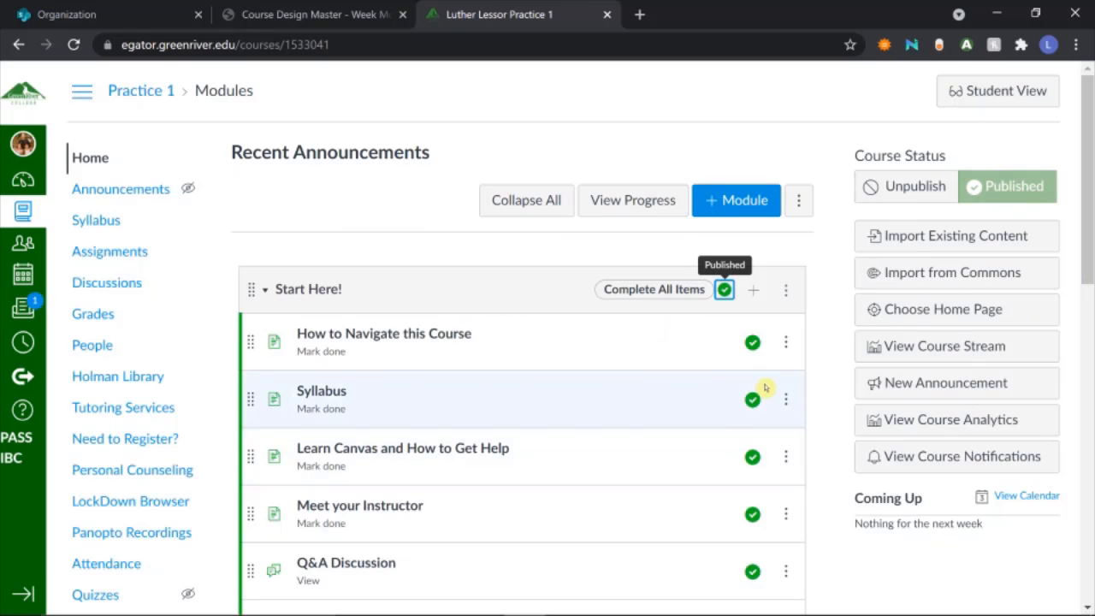
Step: Begin adding a File item to the Week 1 - Name module, choosing to create new files
{"action": "scroll", "coordinate": [766, 387], "scroll_direction": "down", "scroll_amount": 6}
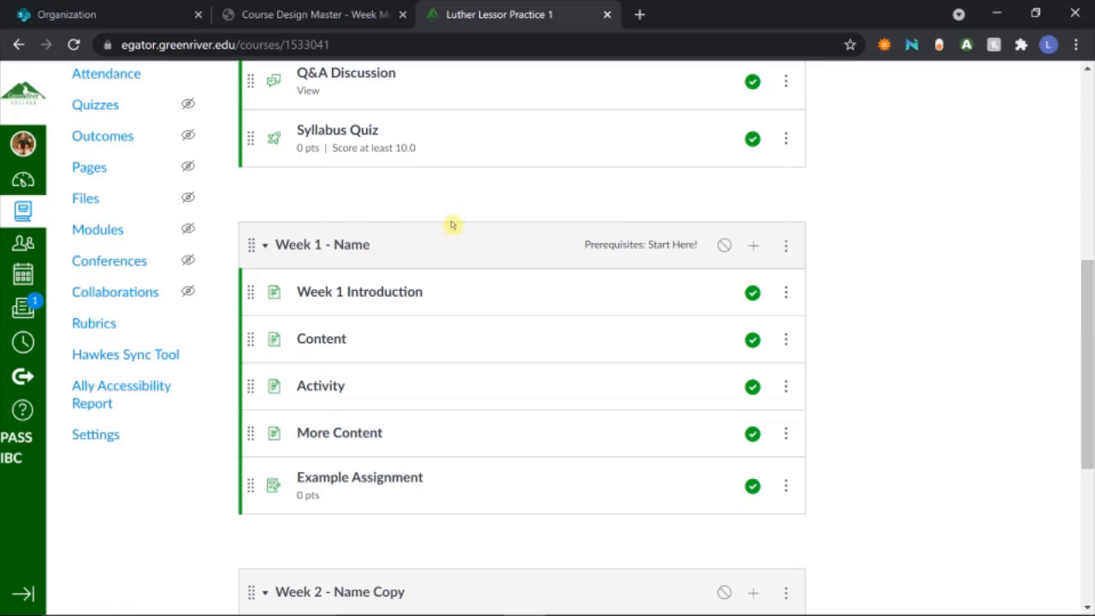
{"action": "left_click", "coordinate": [754, 249]}
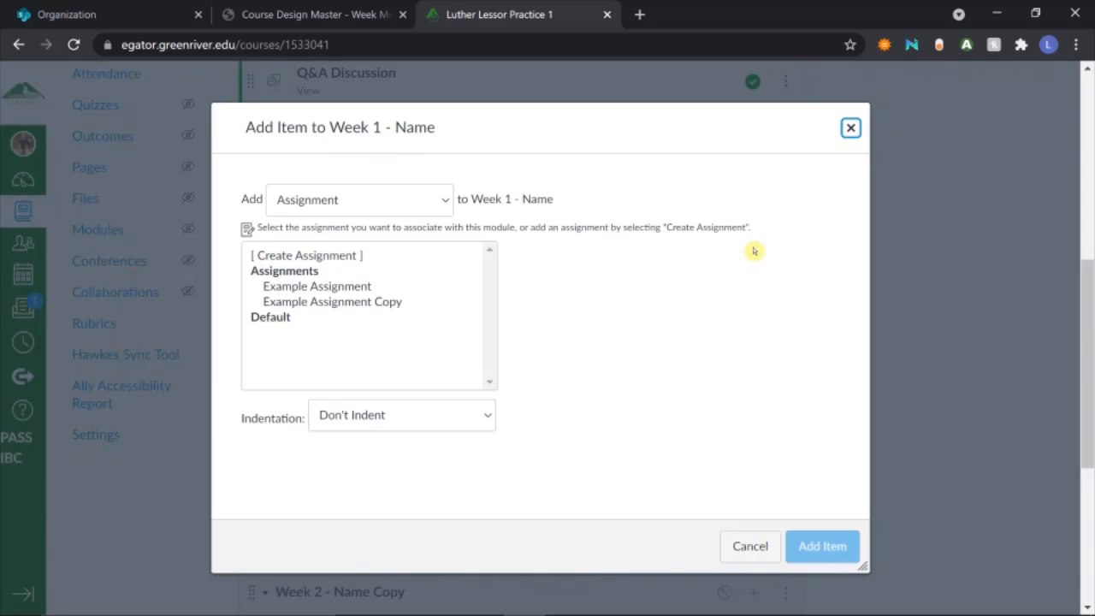
{"action": "left_click", "coordinate": [850, 128]}
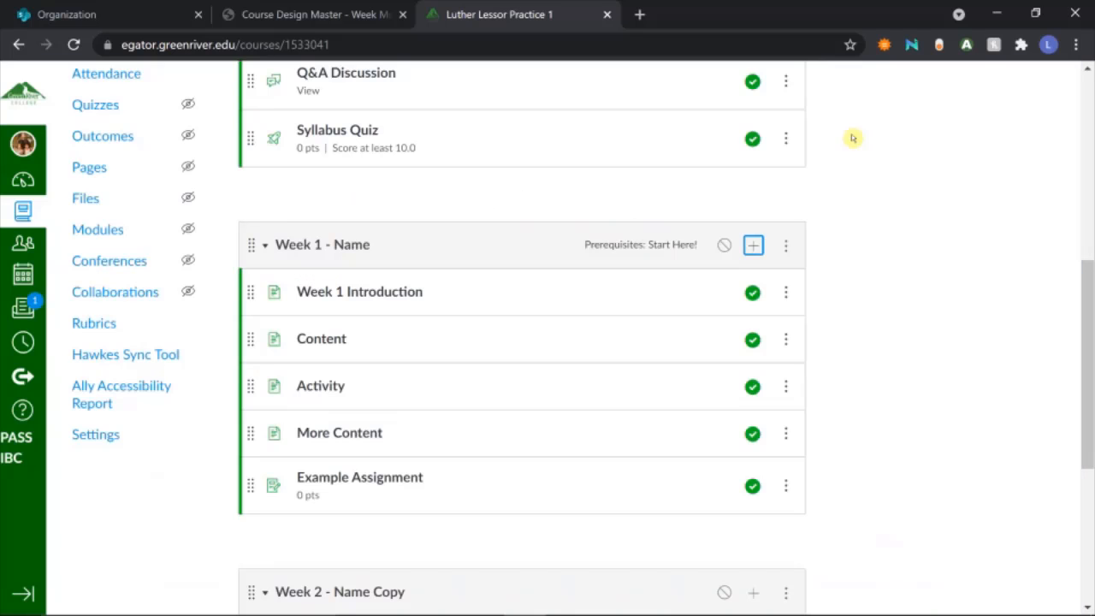
{"action": "left_click", "coordinate": [753, 246]}
{"action": "left_click", "coordinate": [363, 211]}
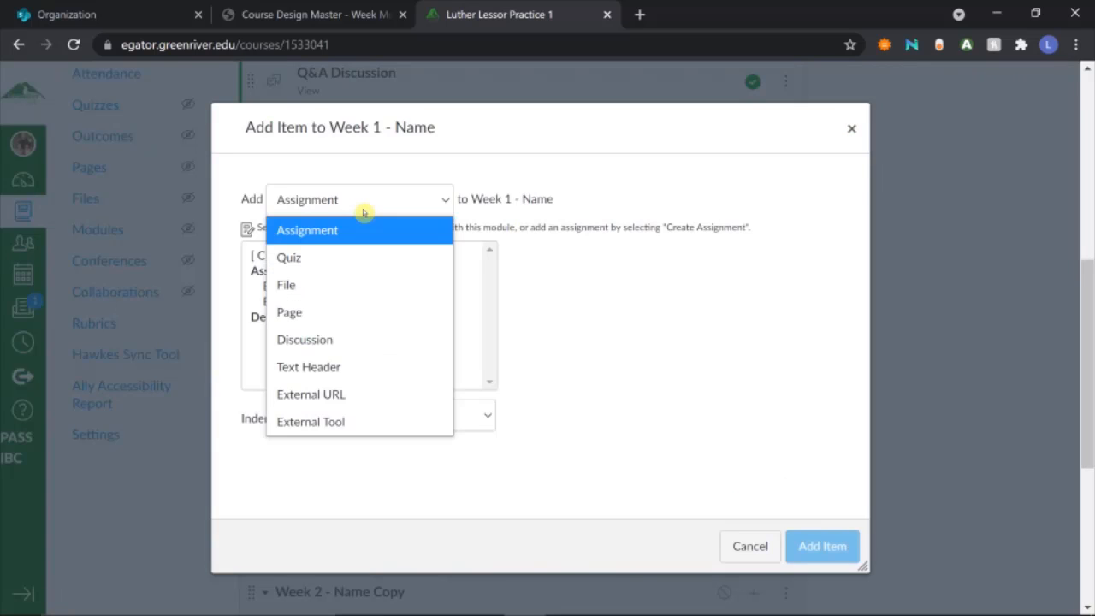
{"action": "left_click", "coordinate": [304, 290]}
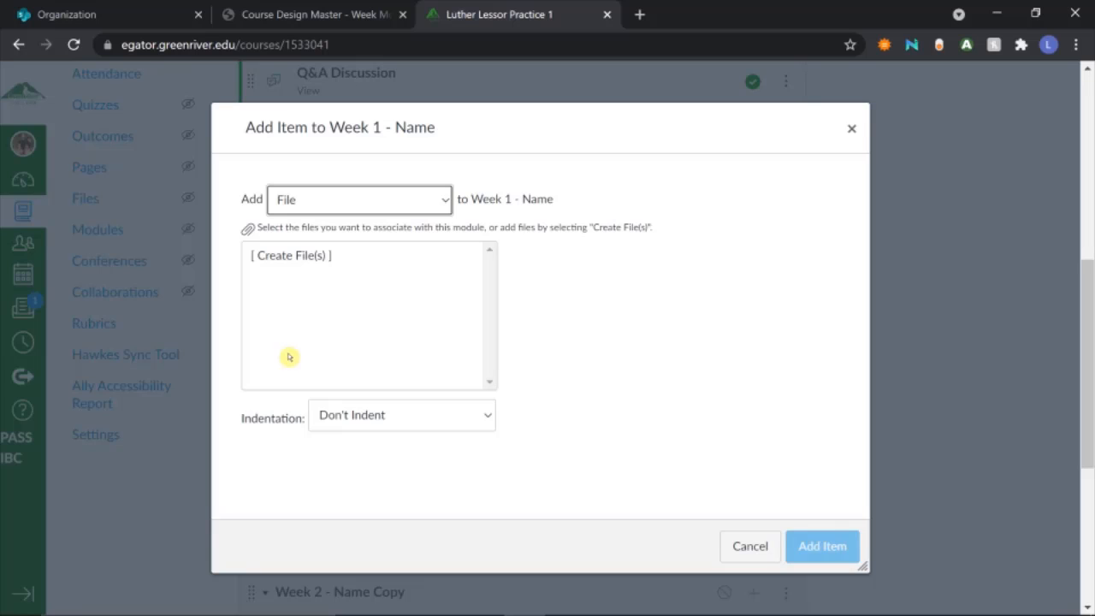
{"action": "left_click", "coordinate": [313, 257]}
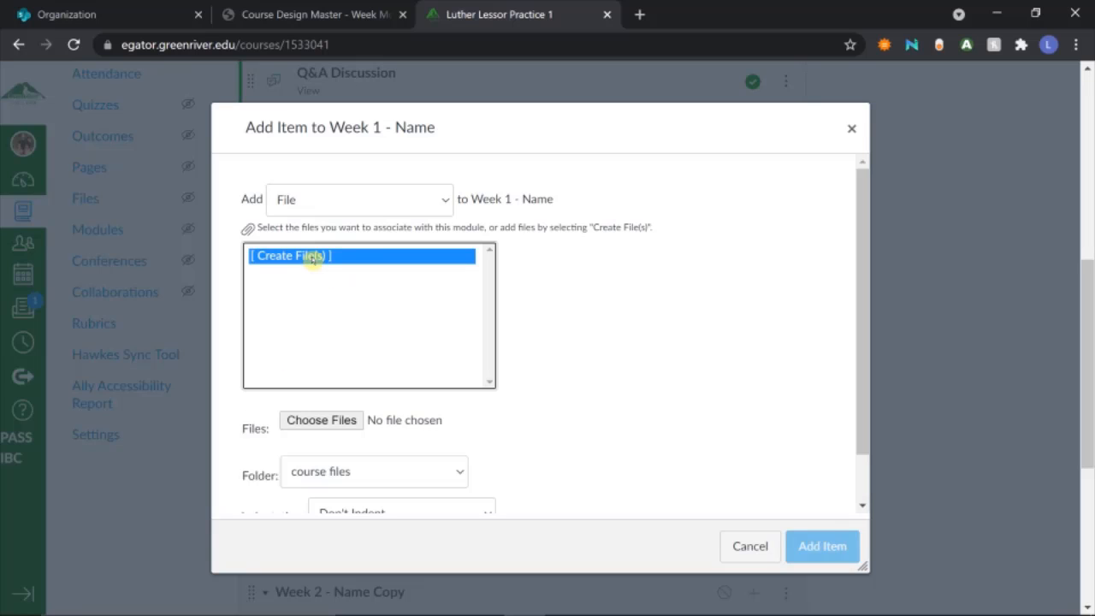
Step: Upload Practice Test 2 Answer Key from the Math 152 folder and add it to the Week 1 - Name module
{"action": "left_click", "coordinate": [347, 419]}
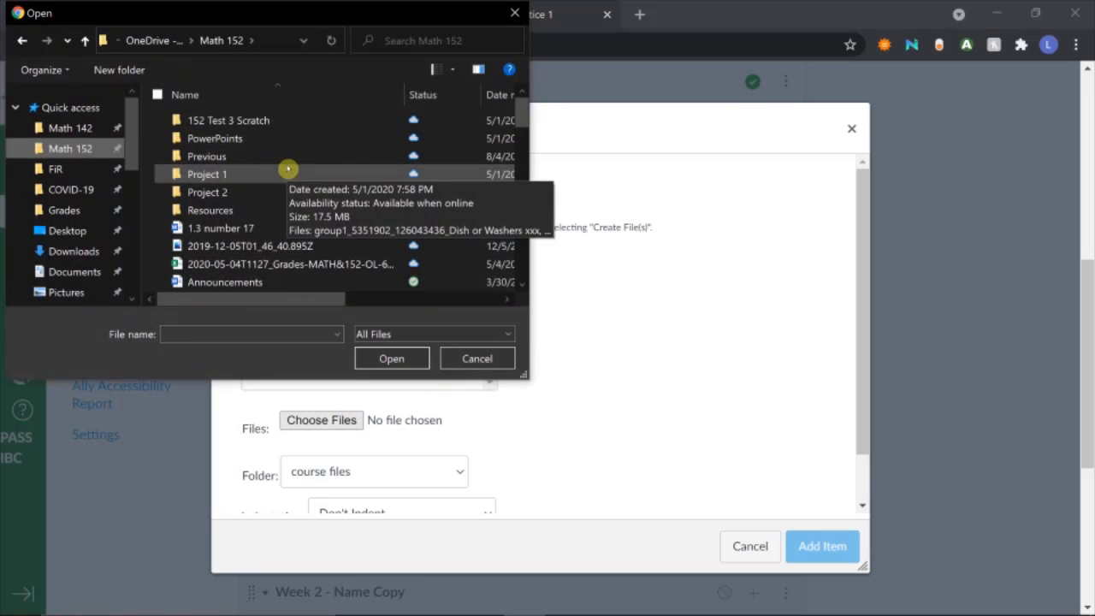
{"action": "scroll", "coordinate": [288, 169], "scroll_direction": "down", "scroll_amount": 8}
{"action": "scroll", "coordinate": [288, 168], "scroll_direction": "down", "scroll_amount": 4}
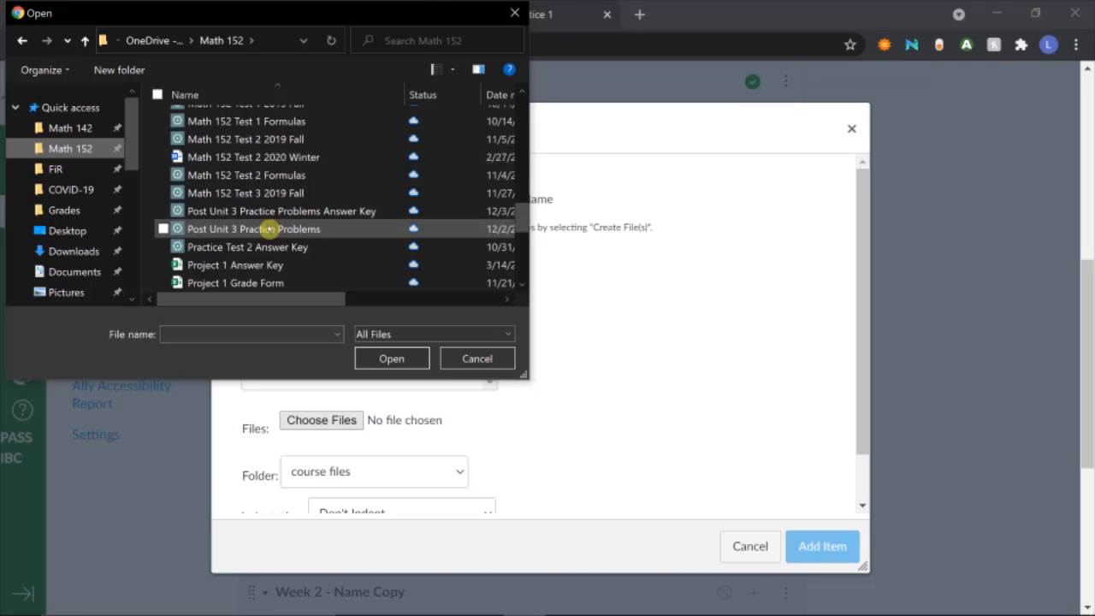
{"action": "left_click", "coordinate": [266, 248]}
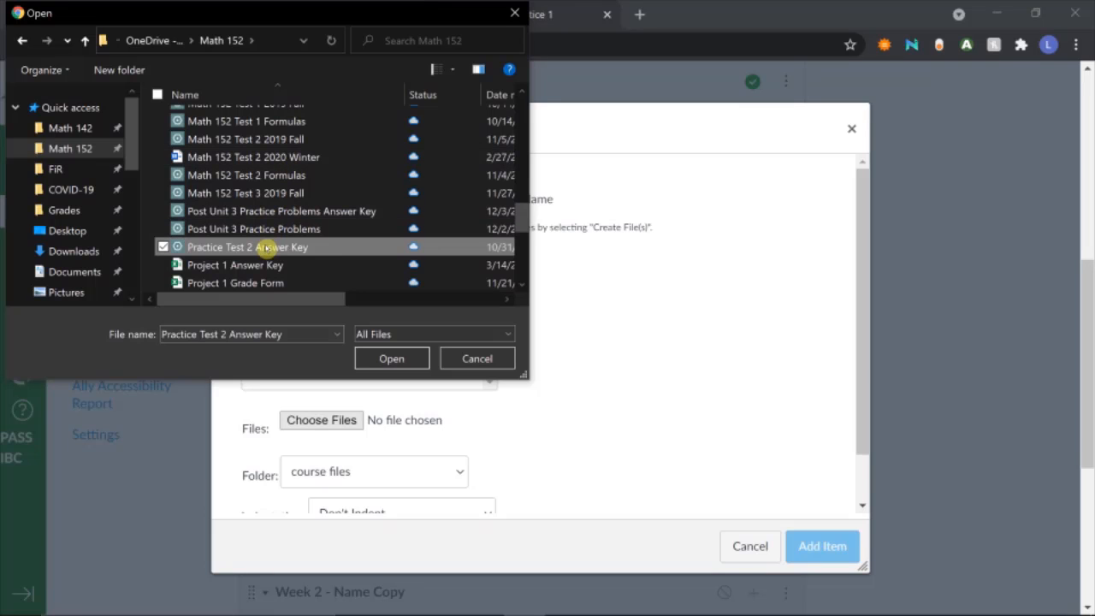
{"action": "left_click", "coordinate": [394, 360]}
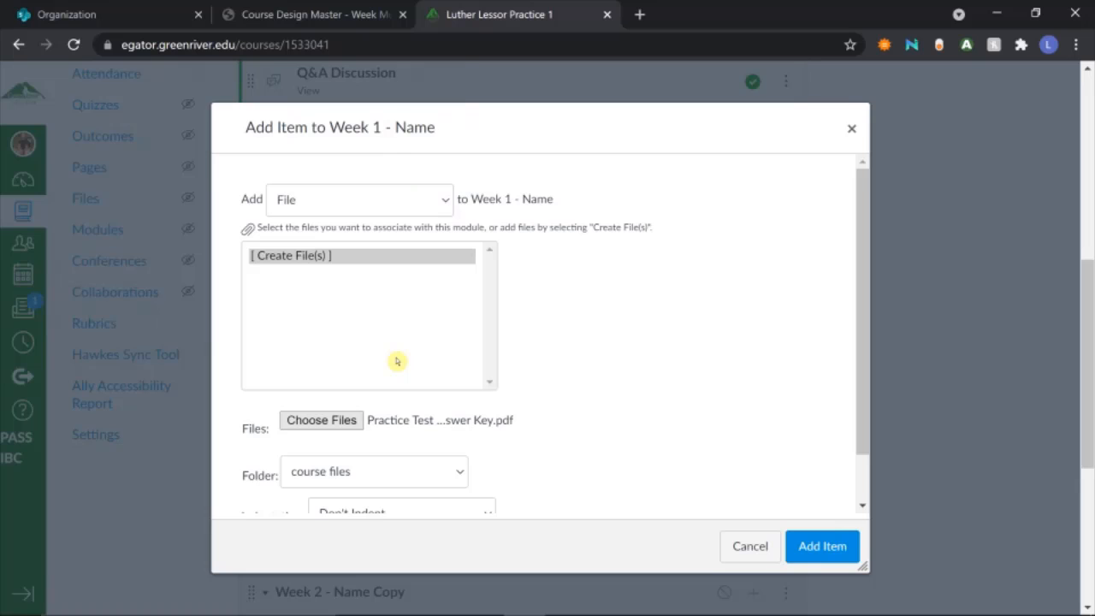
{"action": "scroll", "coordinate": [536, 428], "scroll_direction": "down", "scroll_amount": 2}
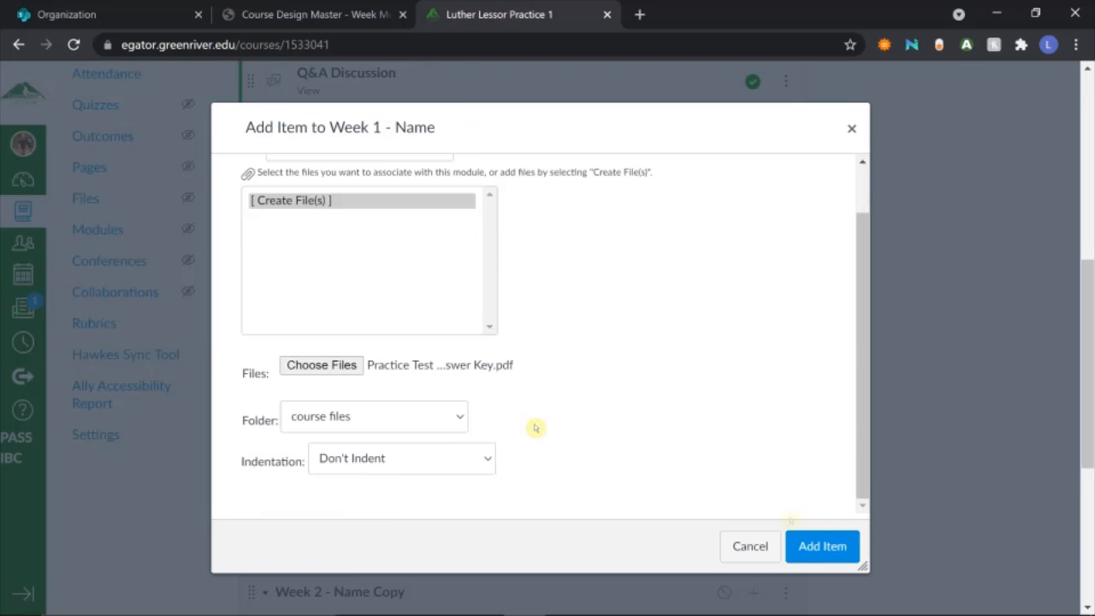
{"action": "left_click", "coordinate": [818, 542]}
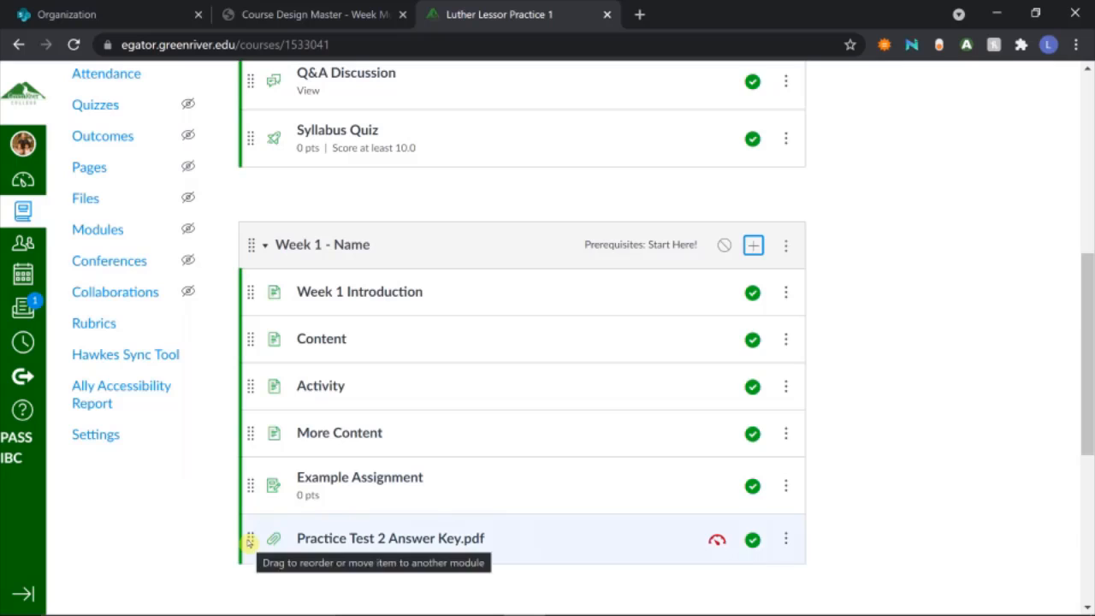
Step: Move Practice Test 2 Answer Key.pdf directly below Content in Week 1 and view its publishing permissions without changing them
{"action": "left_click_drag", "start_coordinate": [248, 542], "coordinate": [263, 389]}
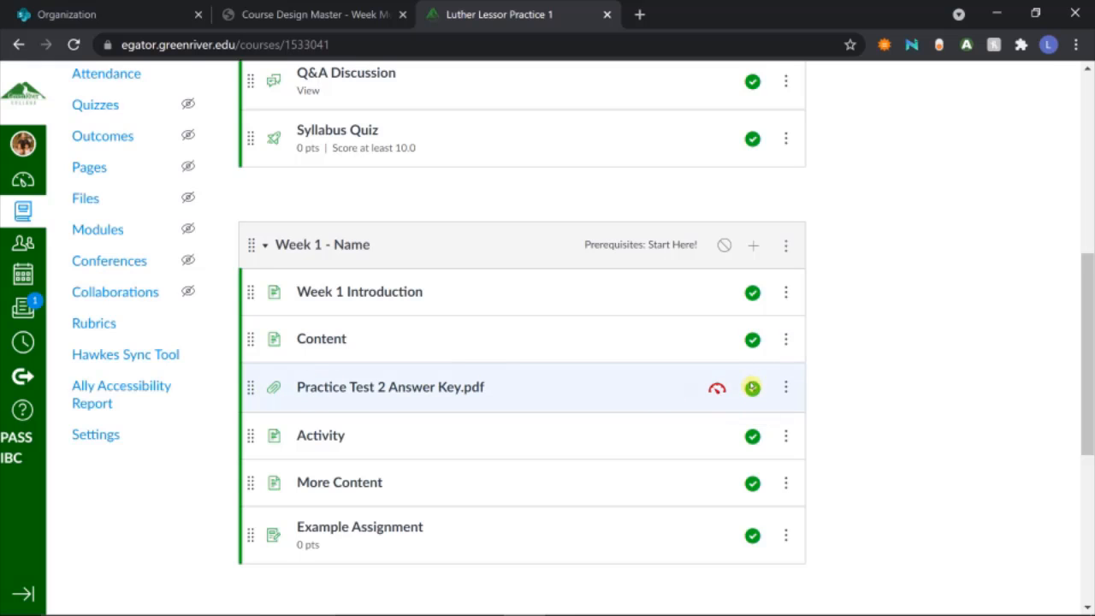
{"action": "left_click", "coordinate": [752, 390]}
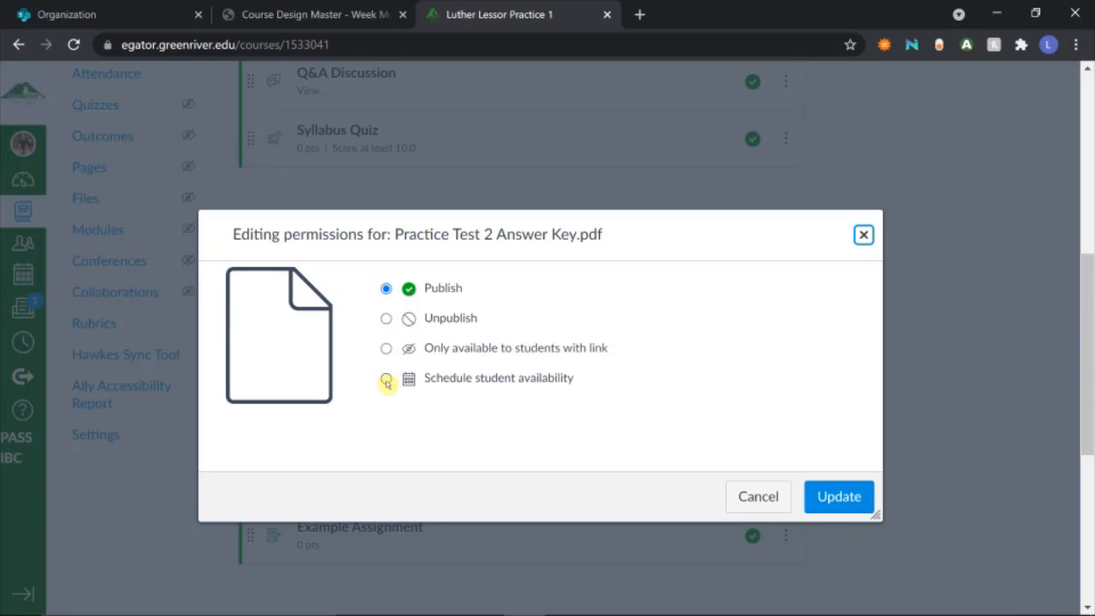
{"action": "left_click", "coordinate": [762, 501]}
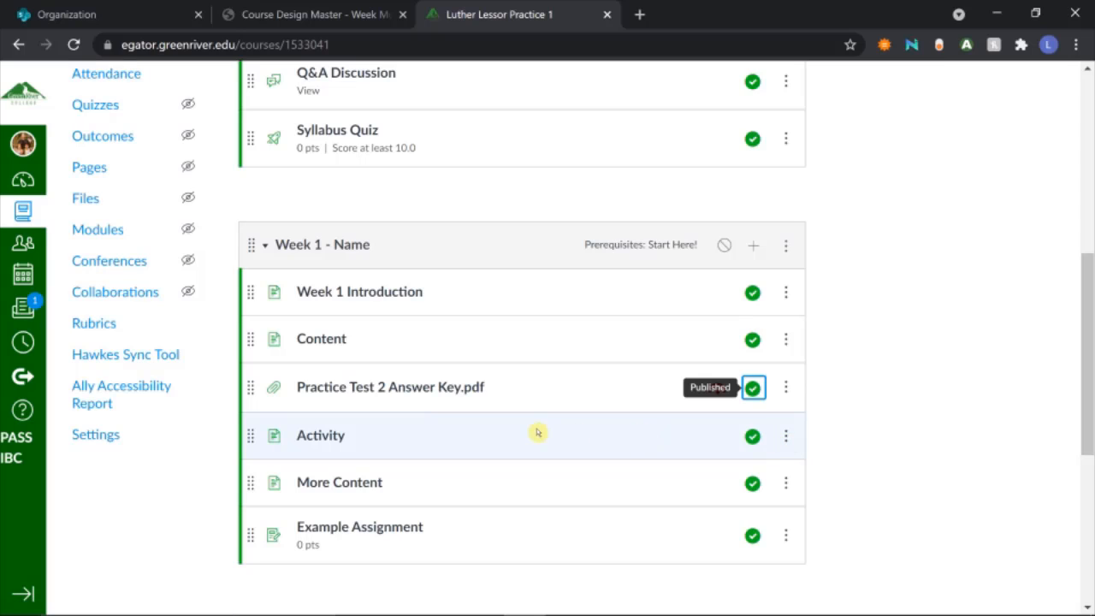
Step: Remove the Activity page from the Week 1 - Name module and confirm the removal
{"action": "left_click", "coordinate": [786, 438]}
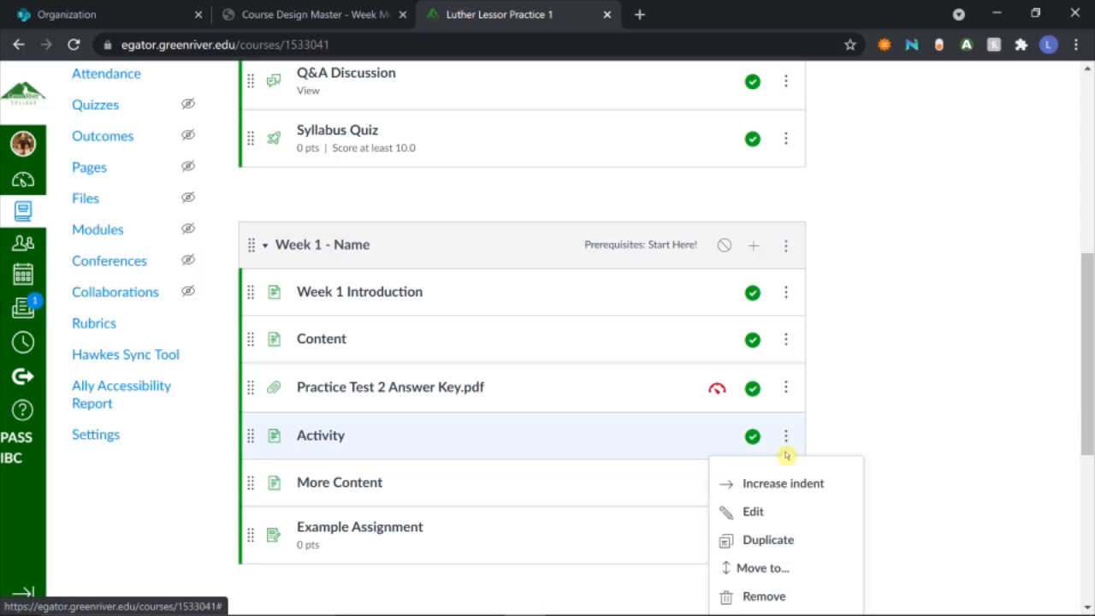
{"action": "left_click", "coordinate": [770, 594]}
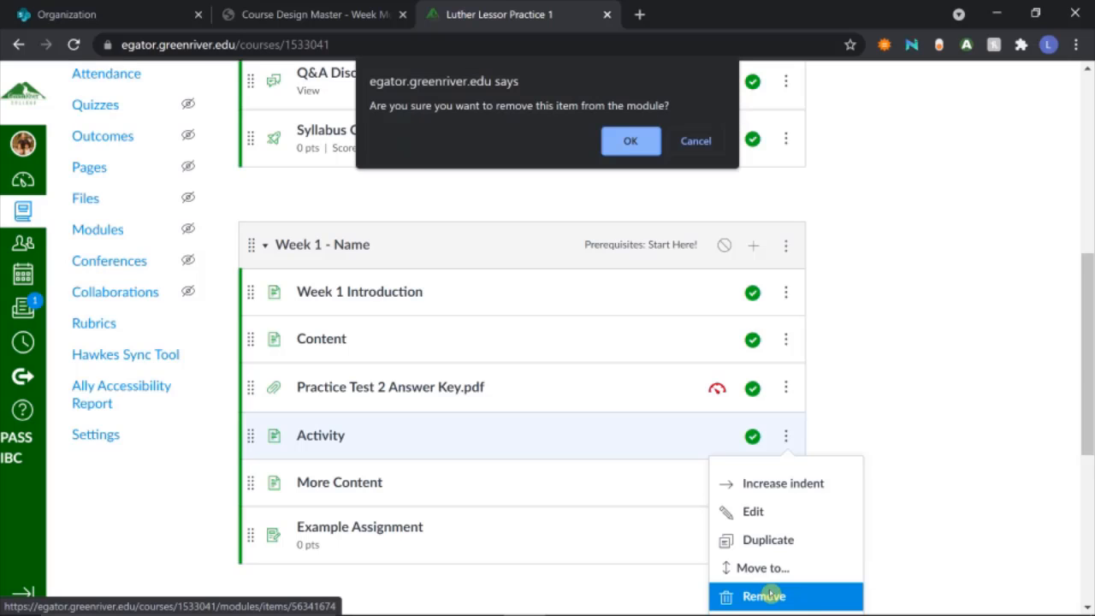
{"action": "left_click", "coordinate": [632, 142]}
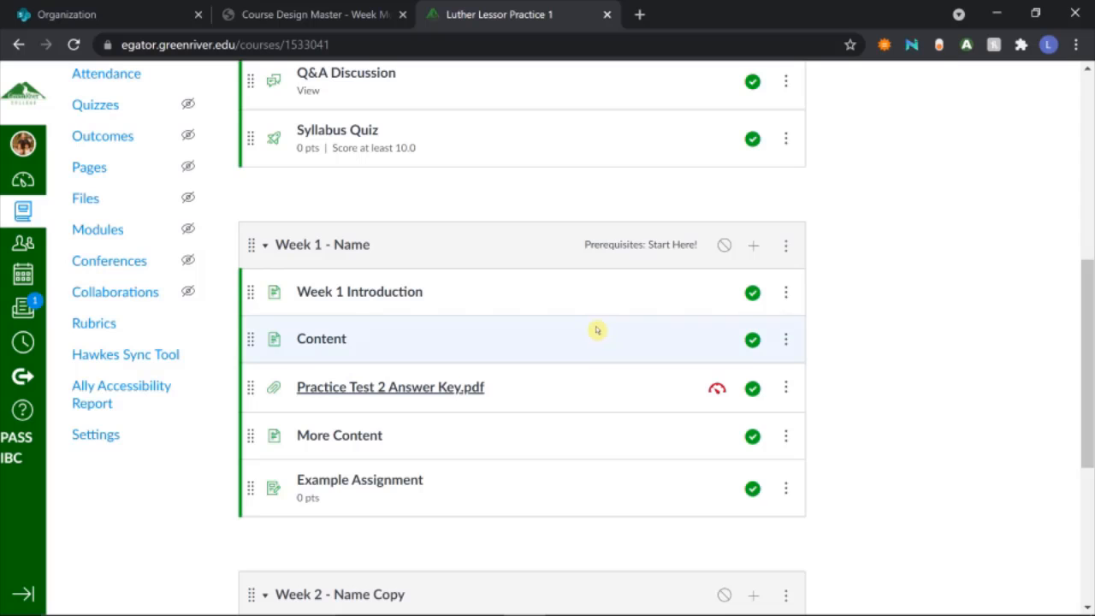
Step: Open the course settings and create a content export of type Course
{"action": "scroll", "coordinate": [597, 330], "scroll_direction": "up", "scroll_amount": 3}
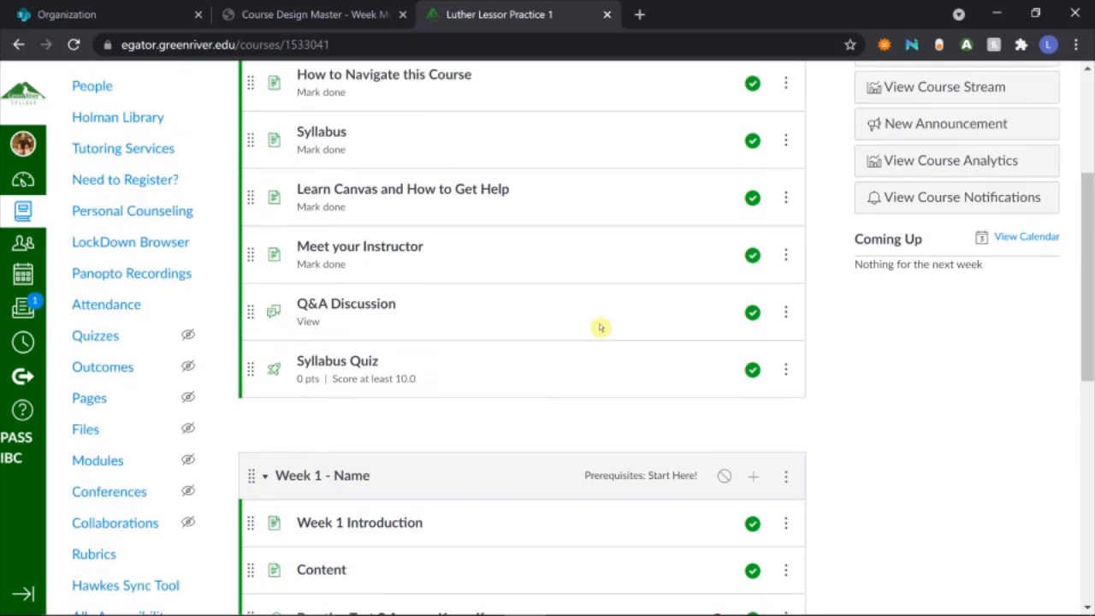
{"action": "scroll", "coordinate": [599, 328], "scroll_direction": "up", "scroll_amount": 3}
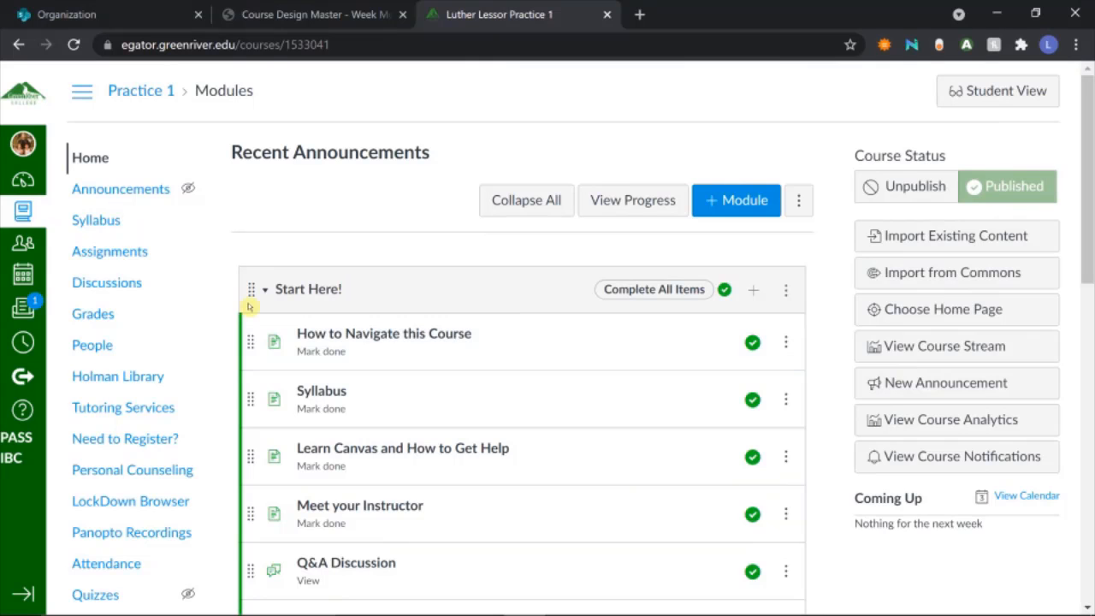
{"action": "scroll", "coordinate": [248, 306], "scroll_direction": "down", "scroll_amount": 6}
{"action": "left_click", "coordinate": [107, 410]}
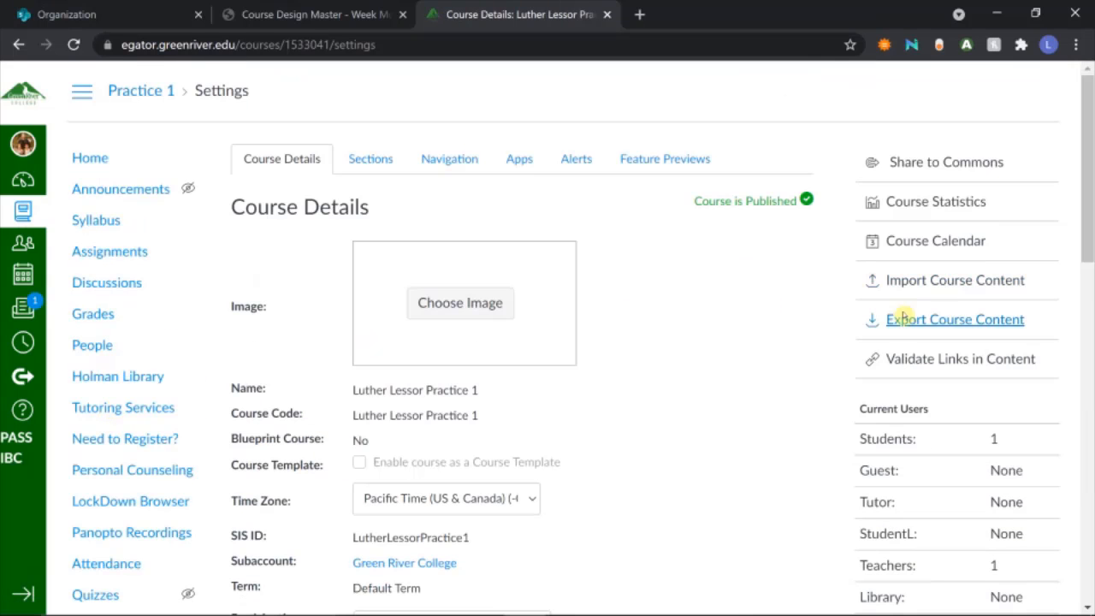
{"action": "left_click", "coordinate": [909, 319]}
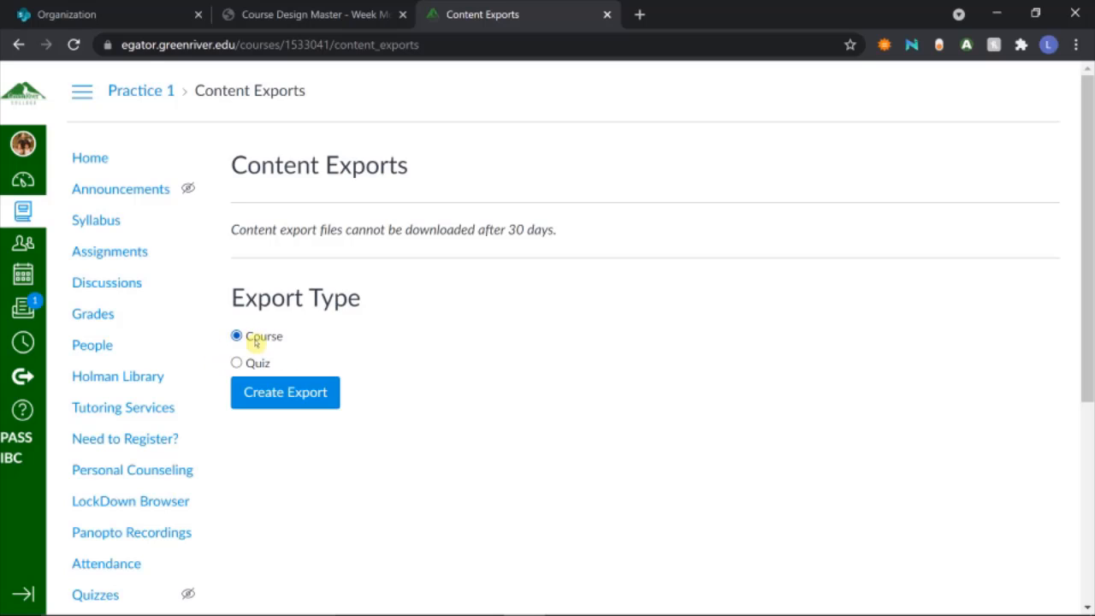
{"action": "left_click", "coordinate": [305, 397]}
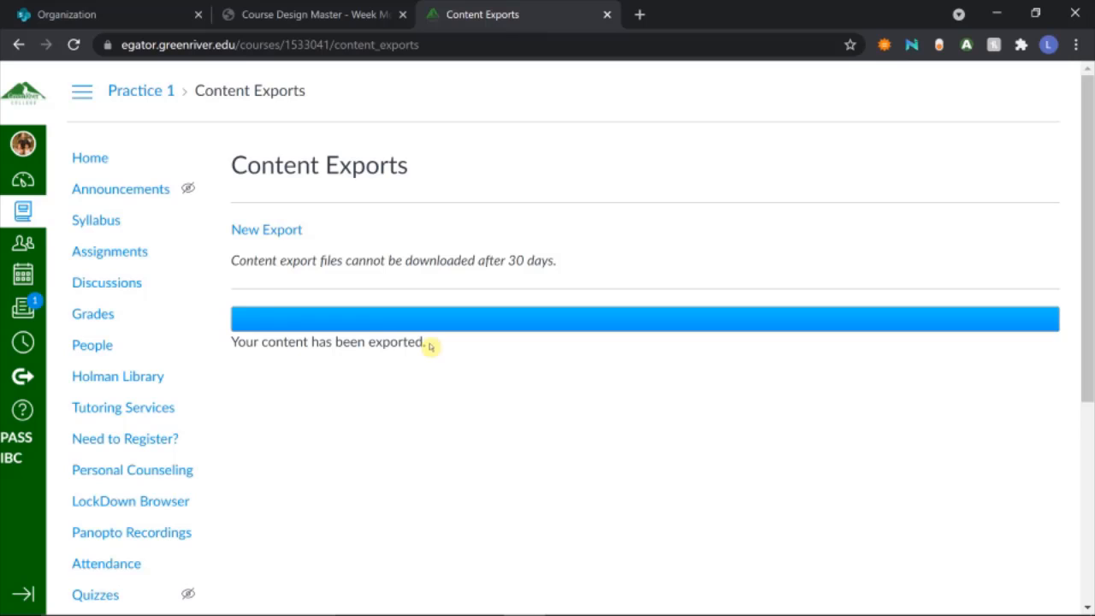
Step: Refresh the content exports page and download the new course export as an IMSCC file to the Downloads folder
{"action": "key", "text": "F5"}
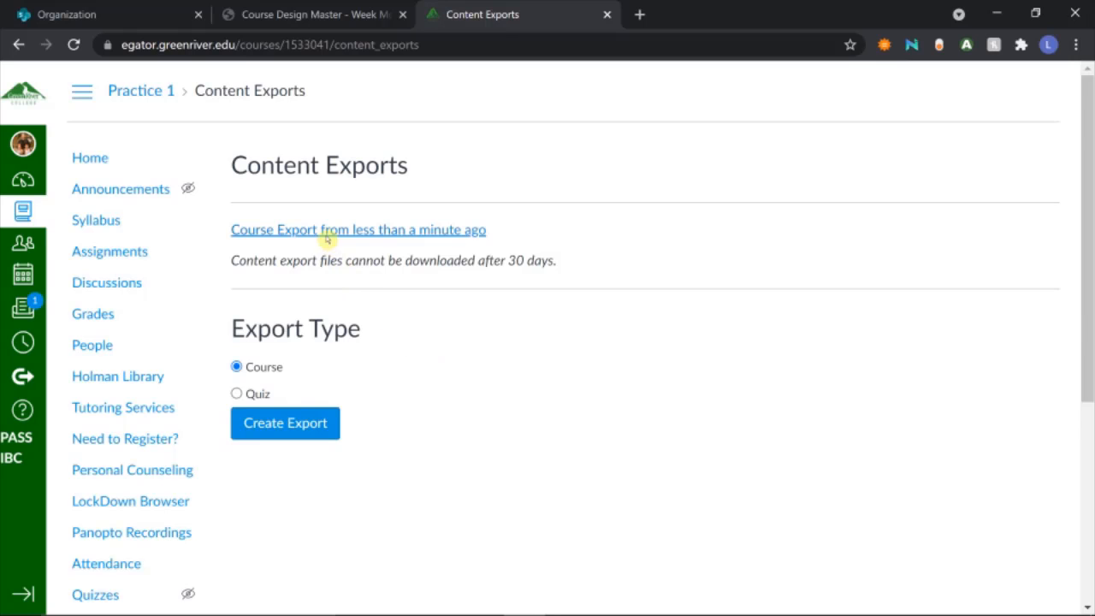
{"action": "left_click", "coordinate": [409, 229]}
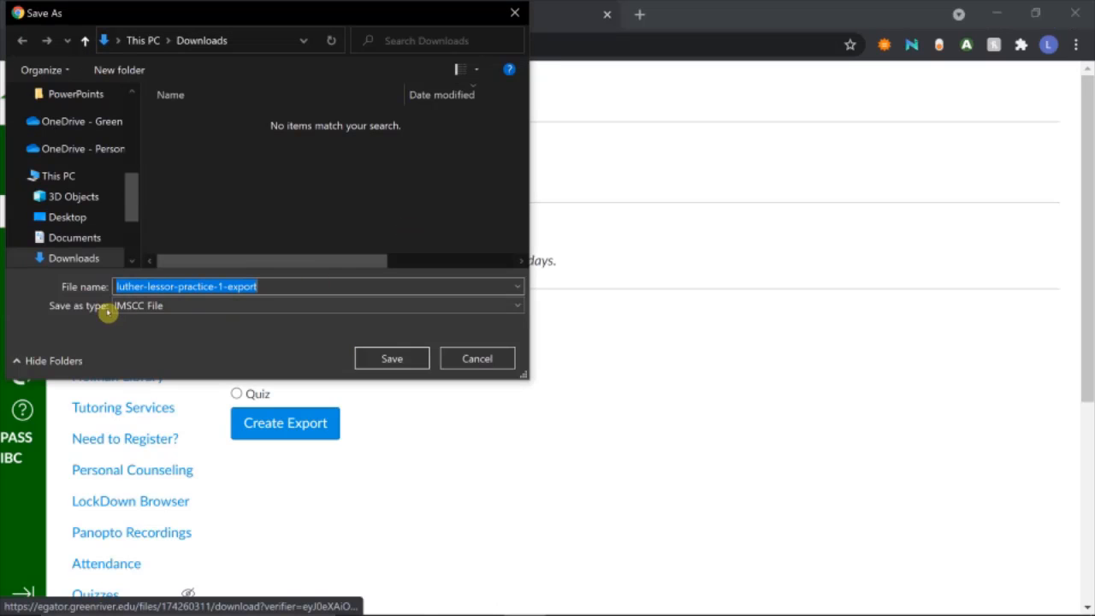
{"action": "left_click", "coordinate": [392, 358]}
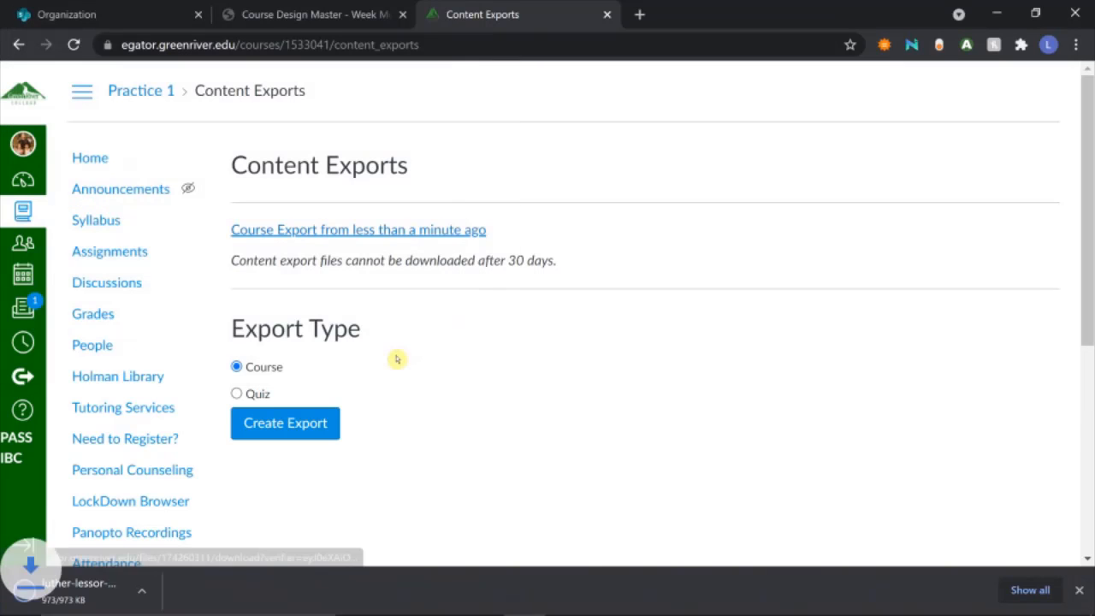